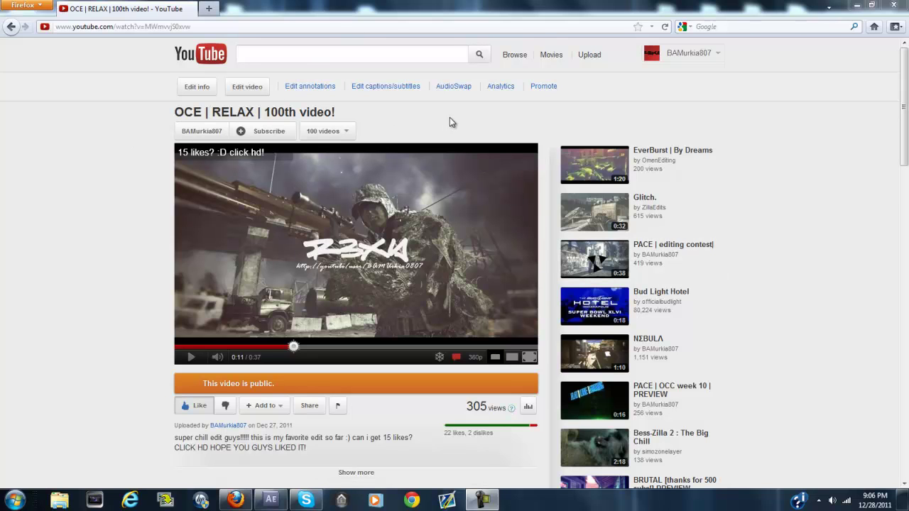
# - Watch the RELAX edit up to its one-shot kill and switch to After Effects
pyautogui.click(443, 251)
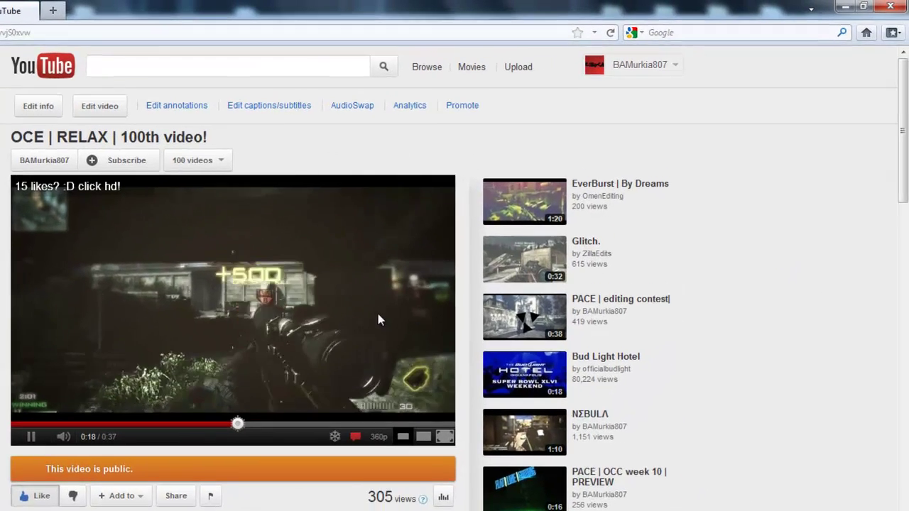
pyautogui.click(475, 261)
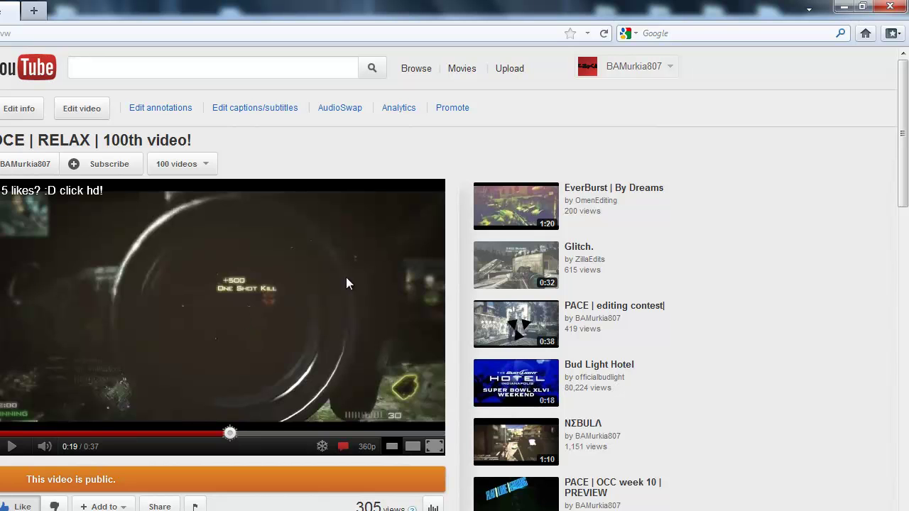
pyautogui.click(844, 6)
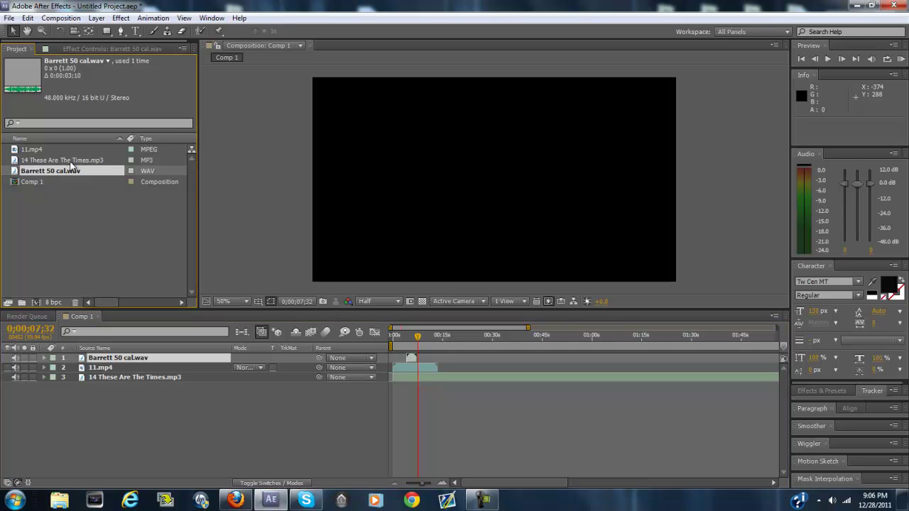
# - Review the song and Barrett 50 cal.wav files, and show the 11.mp4 layer to scrub through its kills in the first seconds
pyautogui.click(70, 160)
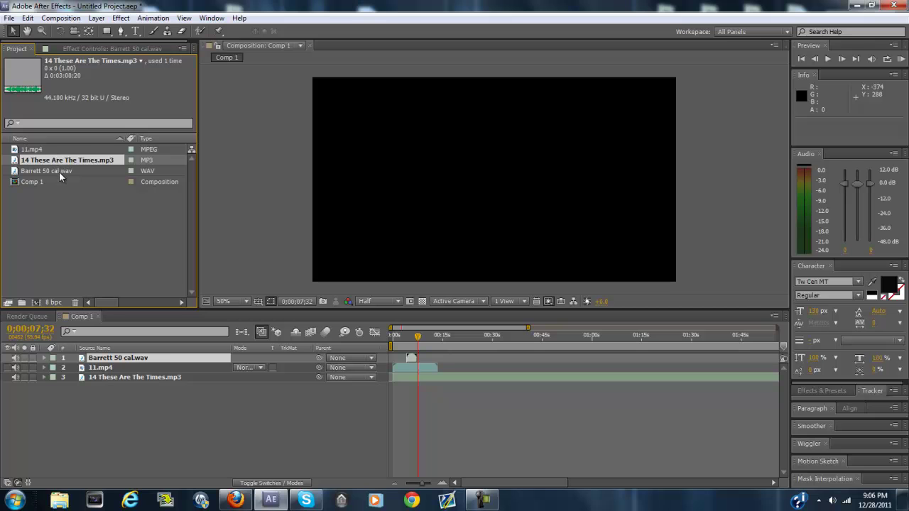
pyautogui.click(59, 172)
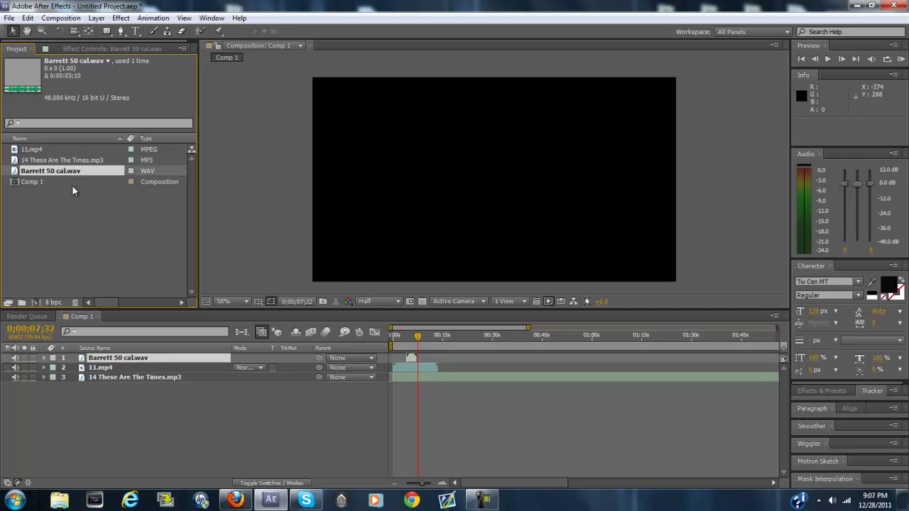
pyautogui.click(7, 367)
pyautogui.moveTo(419, 335); pyautogui.dragTo(416, 335)
pyautogui.click(404, 343)
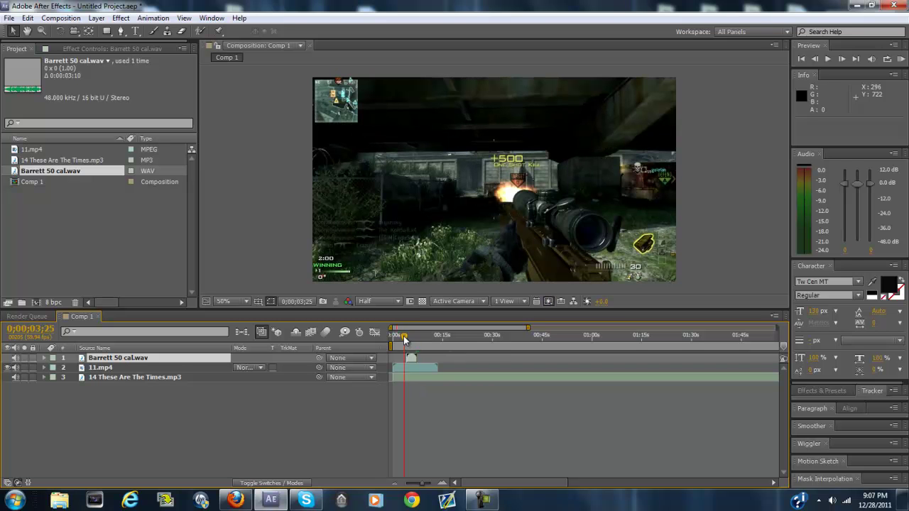
pyautogui.moveTo(404, 339); pyautogui.dragTo(408, 336)
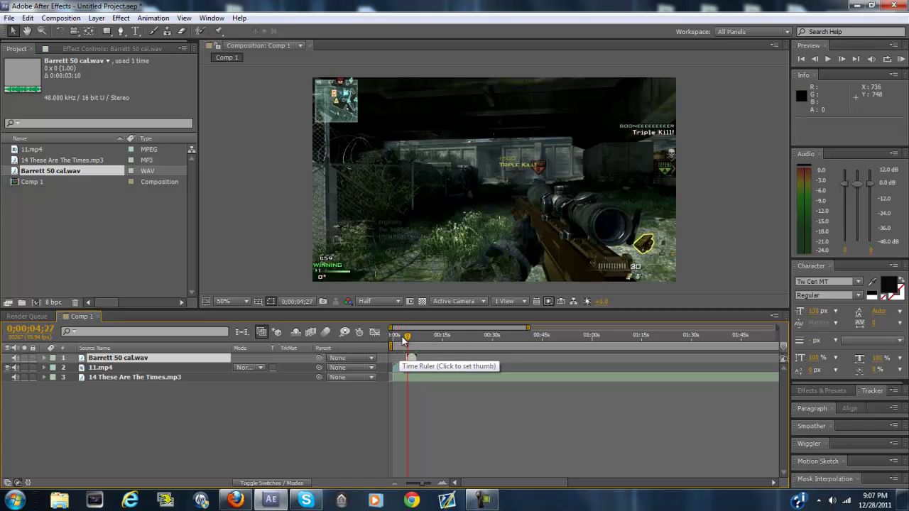
pyautogui.click(102, 369)
pyautogui.click(119, 357)
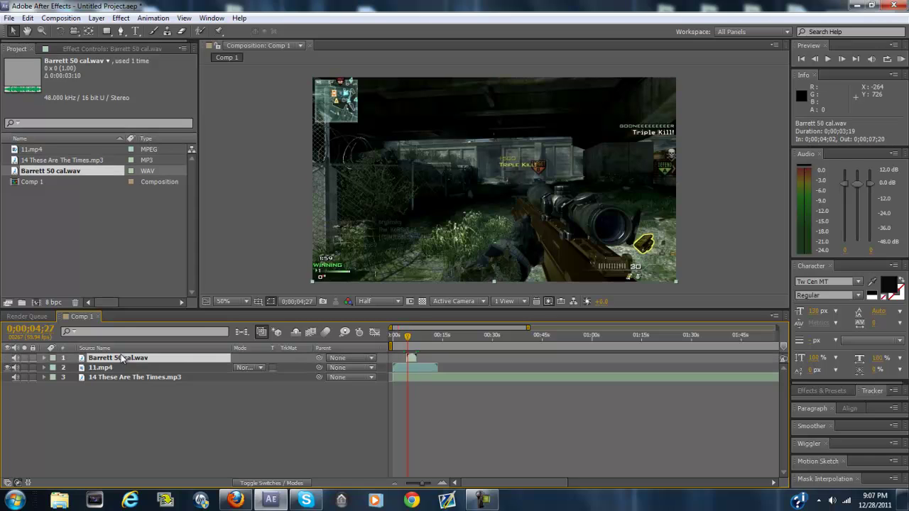
pyautogui.moveTo(408, 336); pyautogui.dragTo(404, 346)
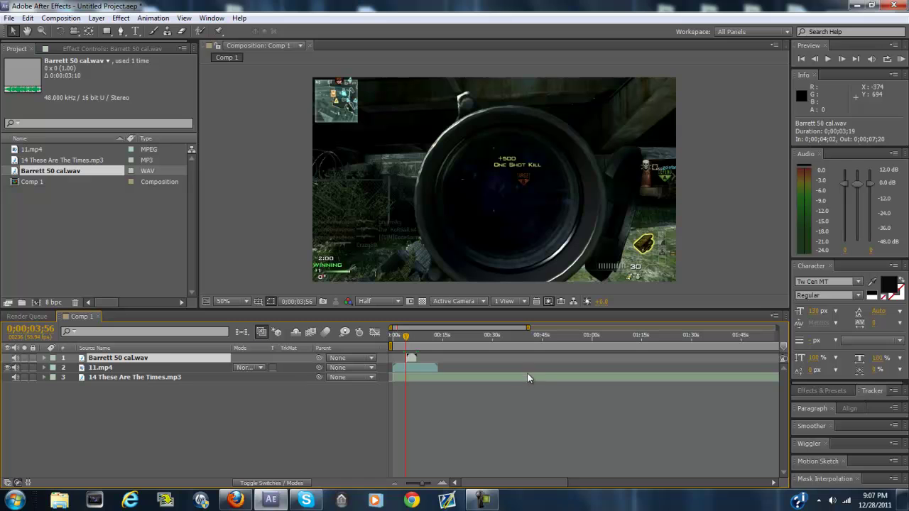
# - Hide the 11.mp4 layer and preview the composition's audio from 0;00;03;56
pyautogui.click(397, 368)
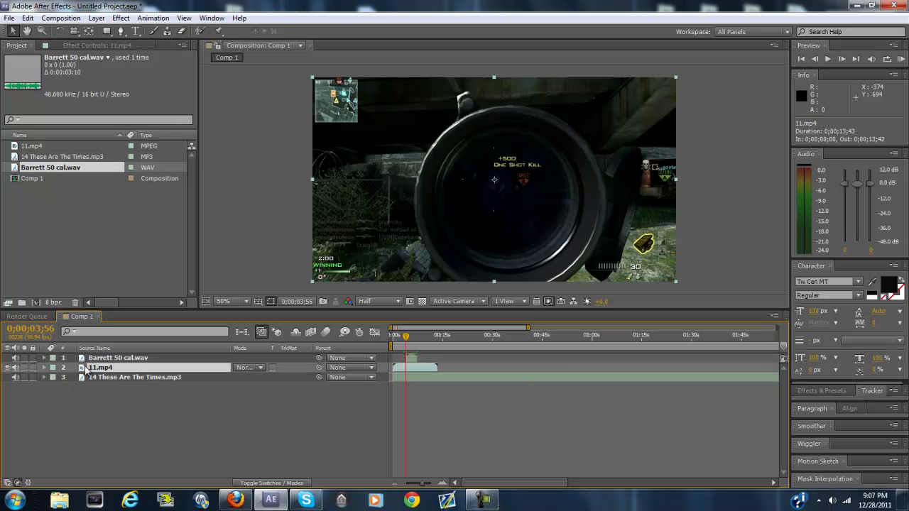
pyautogui.click(8, 368)
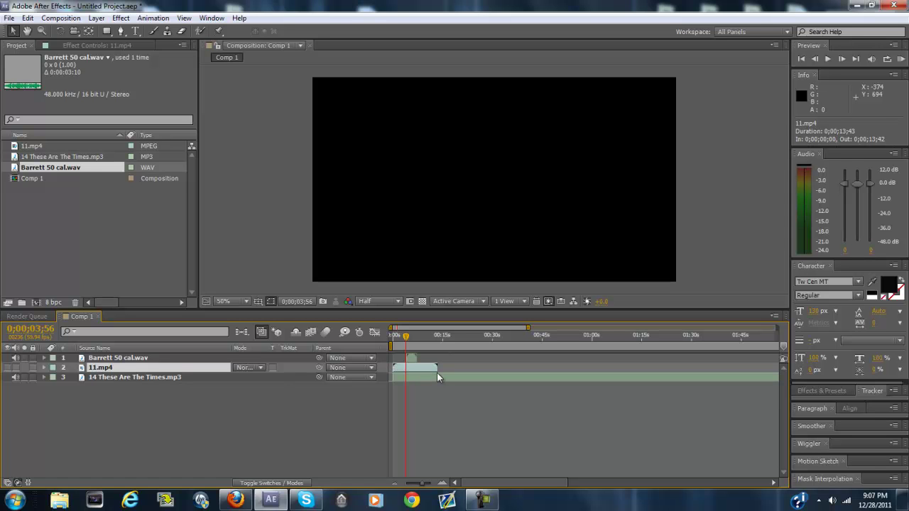
pyautogui.press('KP_0')
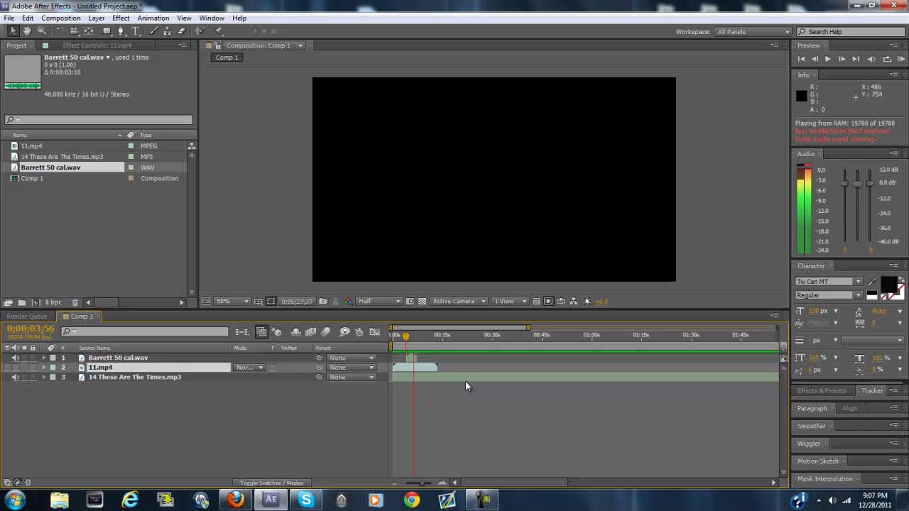
pyautogui.press('space')
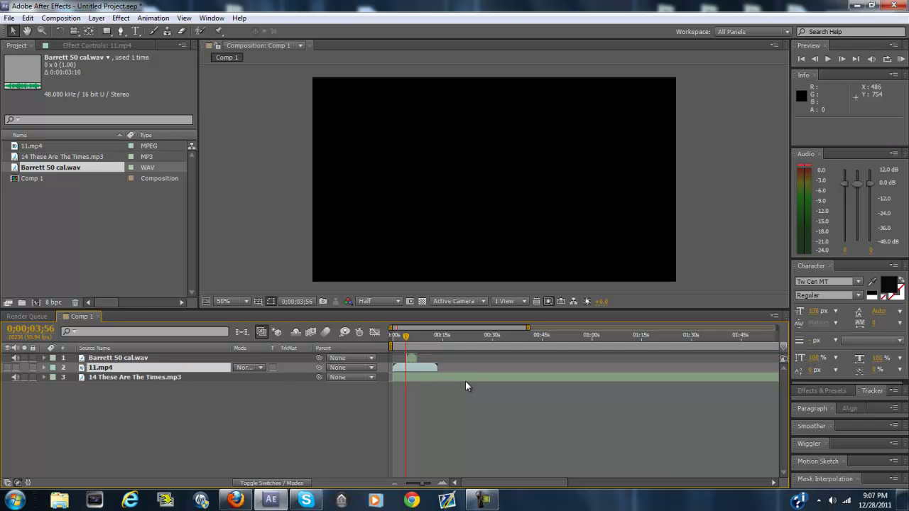
# - Return the playhead to the start of the composition and preview the song with the gunshot sound
pyautogui.moveTo(401, 339); pyautogui.dragTo(391, 343)
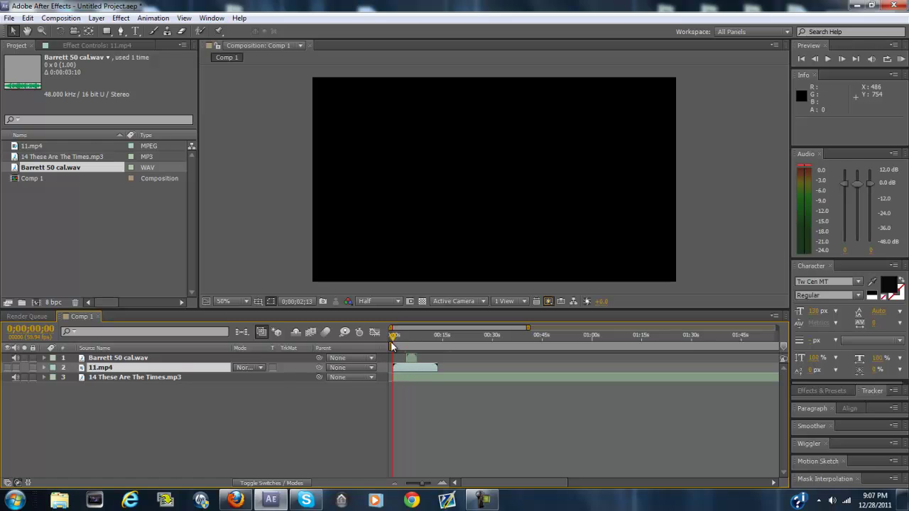
pyautogui.press('space')
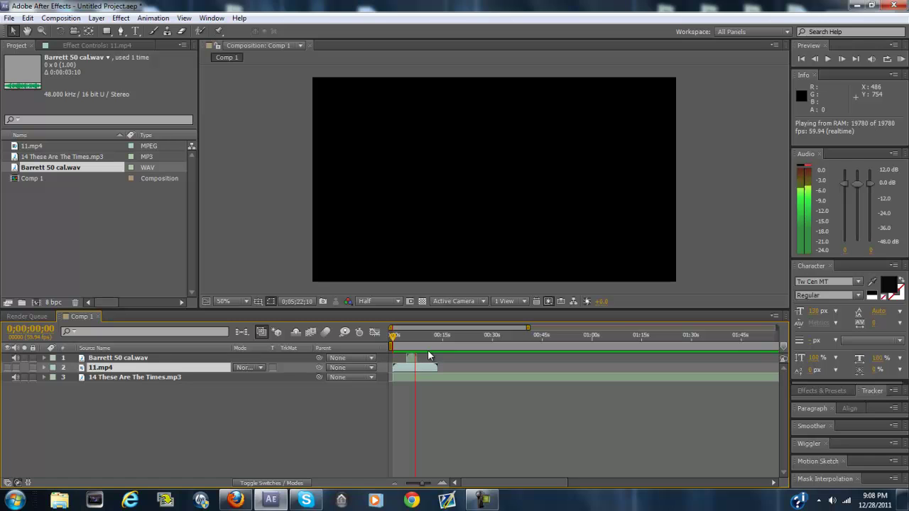
pyautogui.press('space')
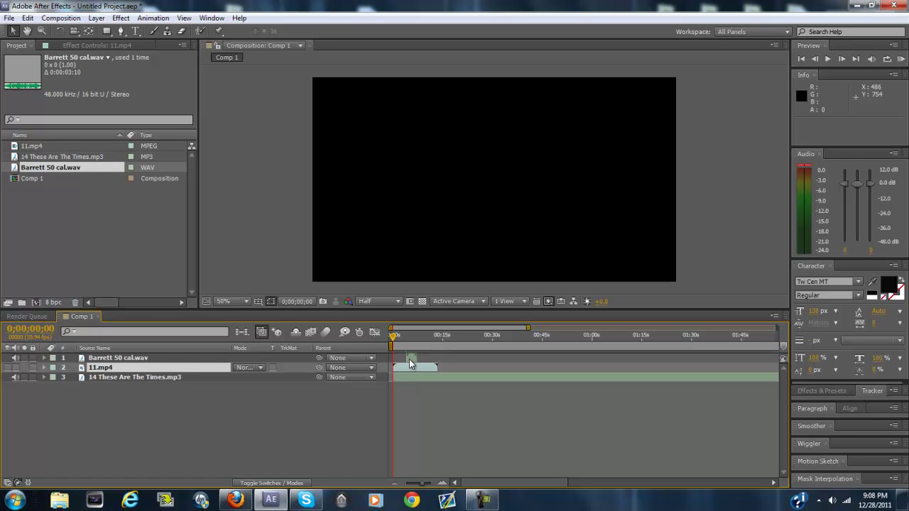
# - Select the Barrett 50 cal.wav layer and place the playhead at 0;00;03;56
pyautogui.click(412, 359)
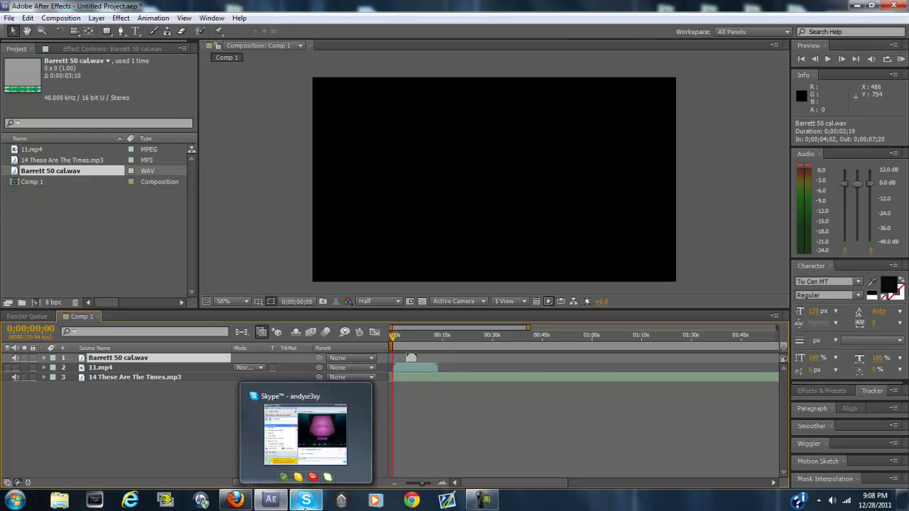
pyautogui.click(305, 500)
pyautogui.click(305, 501)
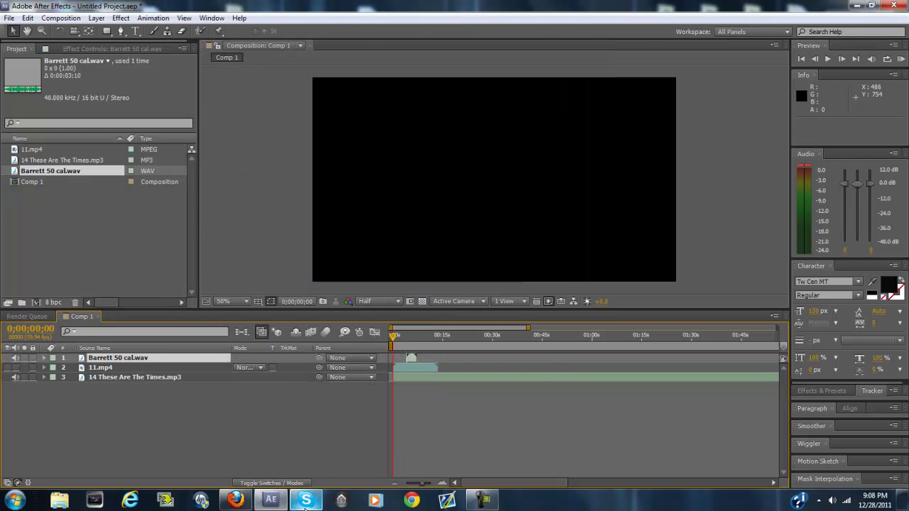
pyautogui.click(411, 334)
pyautogui.click(422, 336)
pyautogui.click(406, 340)
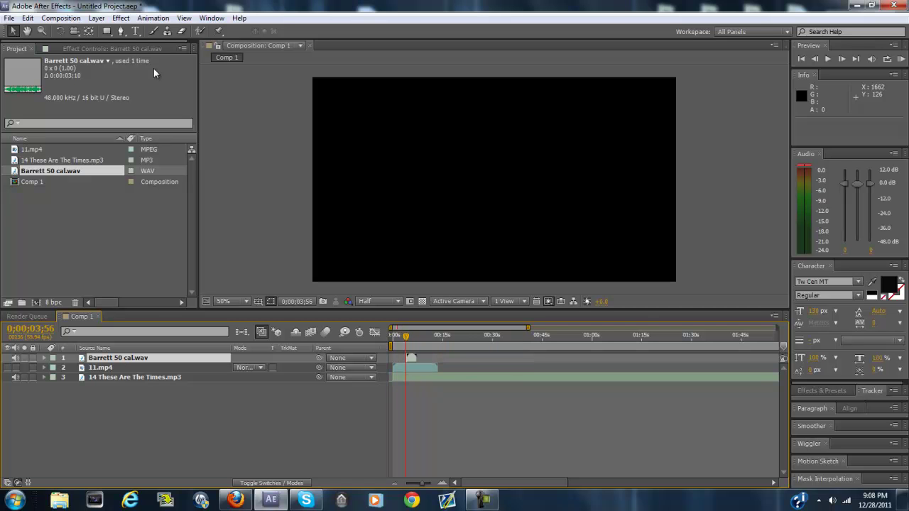
# - Look up the Add Marker command and deselect all layers in the timeline
pyautogui.click(96, 18)
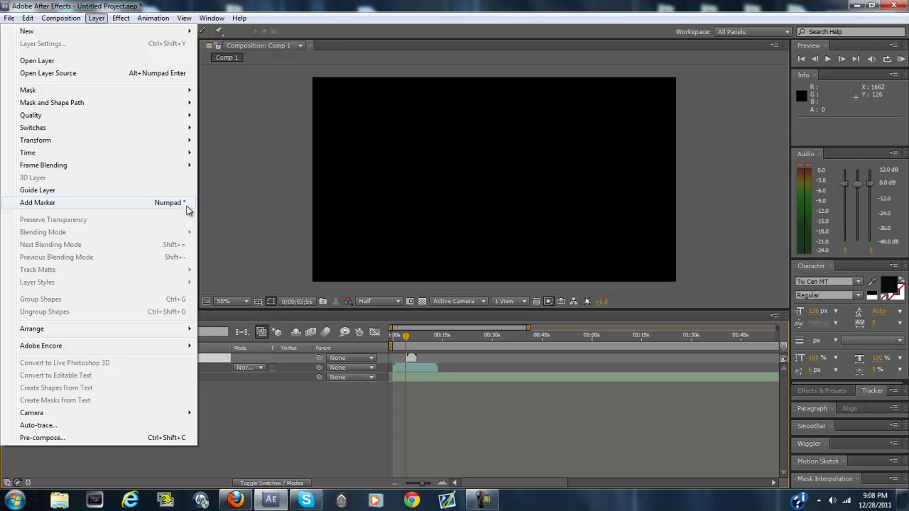
pyautogui.click(236, 405)
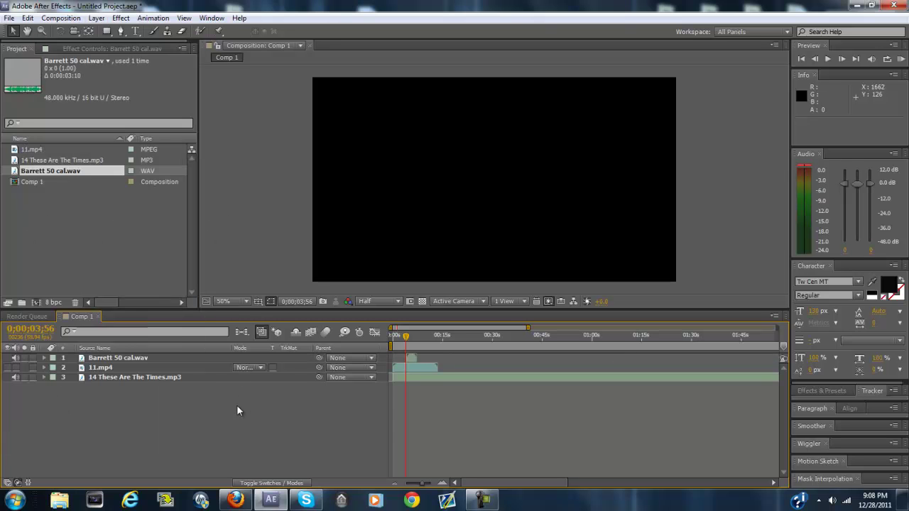
pyautogui.click(60, 18)
pyautogui.click(472, 413)
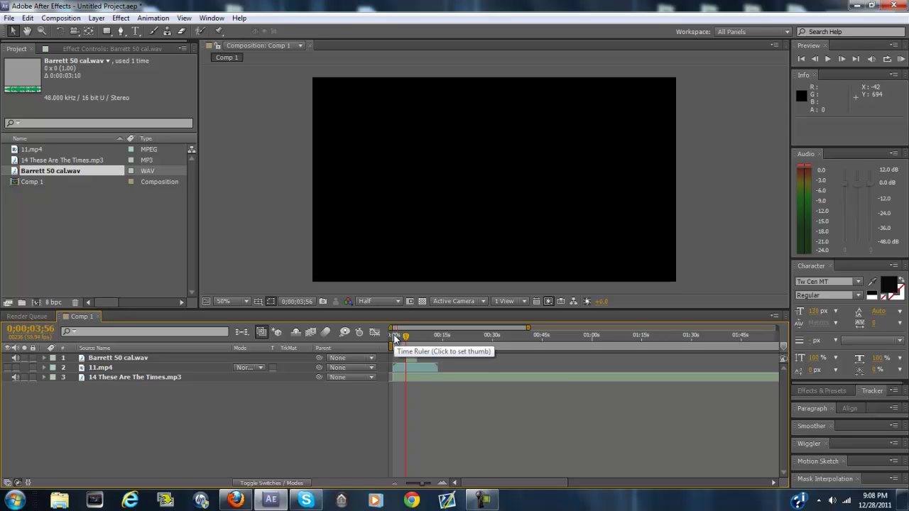
# - Preview the song and mark its beats with five composition markers across the first seven seconds
pyautogui.press('KP_0')
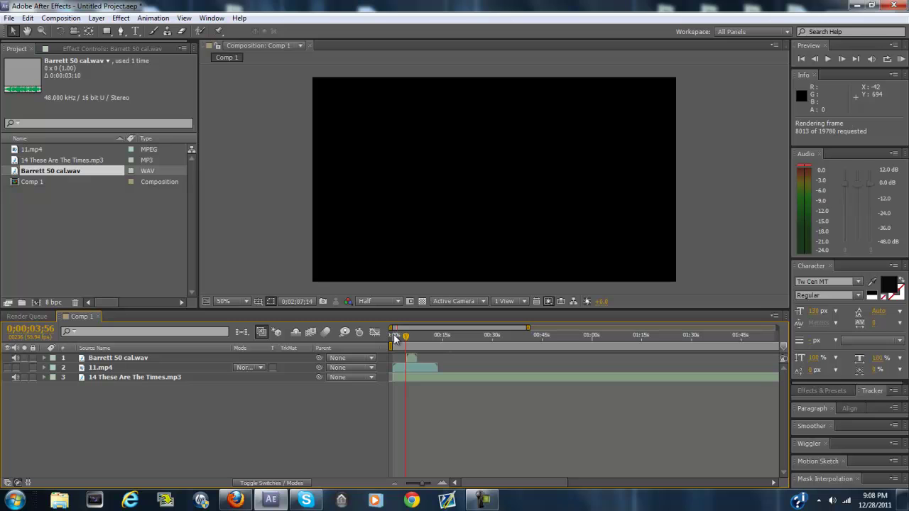
pyautogui.press('KP_Multiply')
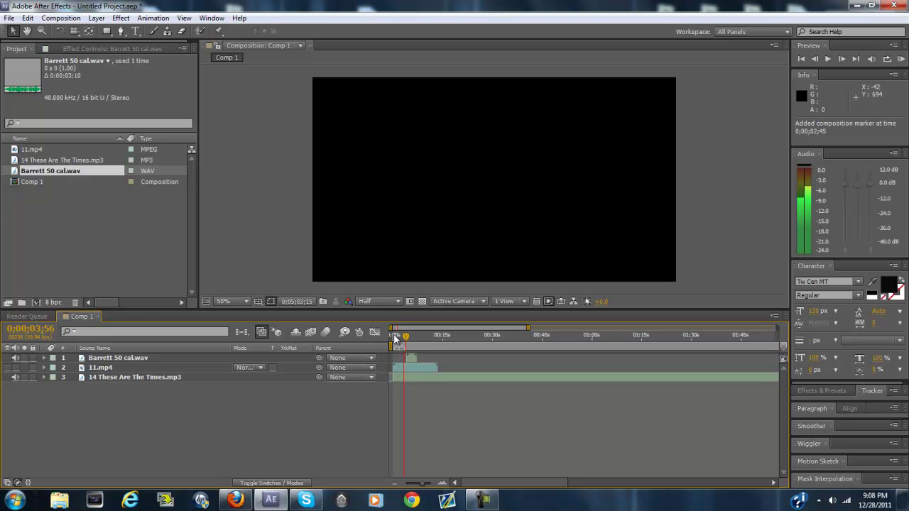
pyautogui.press('KP_Multiply')
pyautogui.press('KP_Multiply')
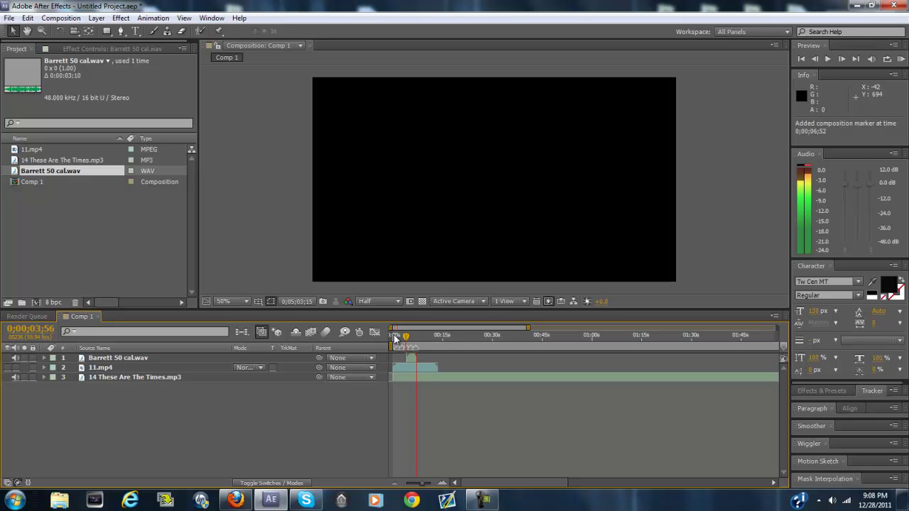
# - Show the 11.mp4 layer again and move the playhead to the first beat marker at 0;00;01;22
pyautogui.moveTo(405, 341); pyautogui.dragTo(401, 338)
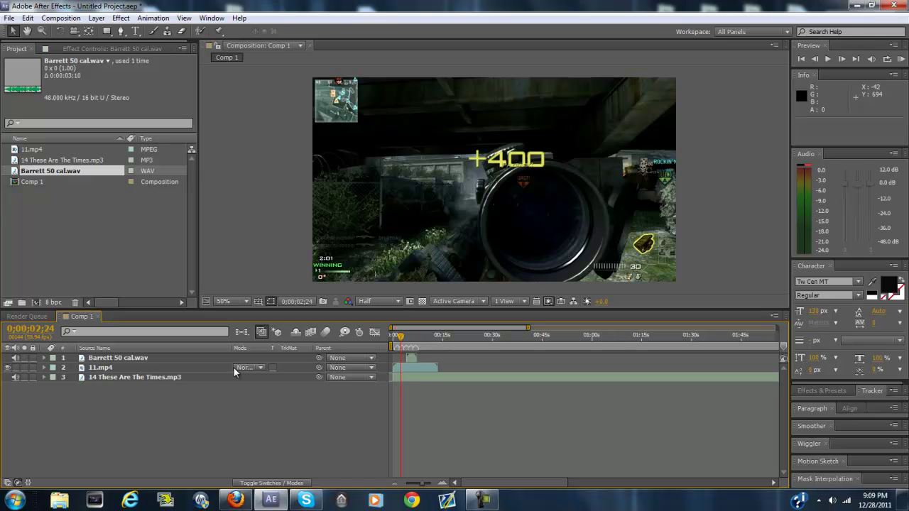
pyautogui.click(150, 368)
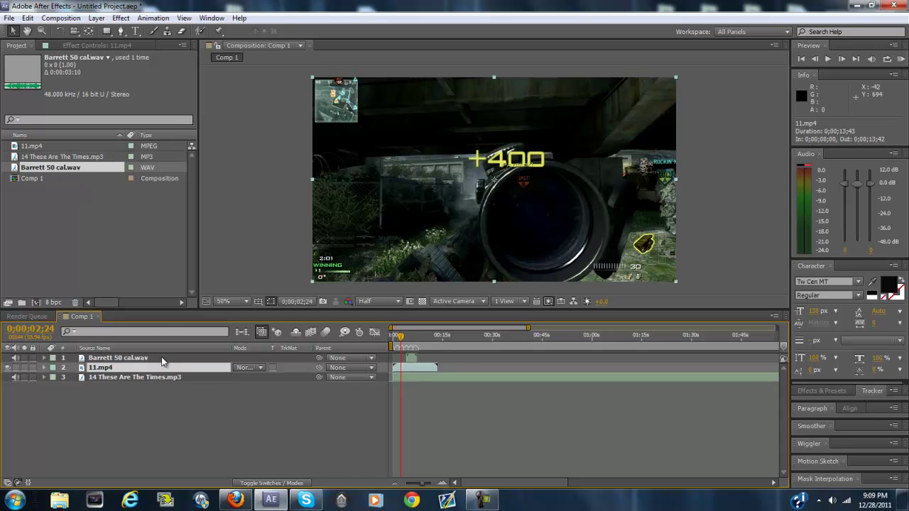
pyautogui.click(395, 337)
pyautogui.moveTo(392, 345); pyautogui.dragTo(396, 350)
pyautogui.moveTo(429, 487); pyautogui.dragTo(433, 487)
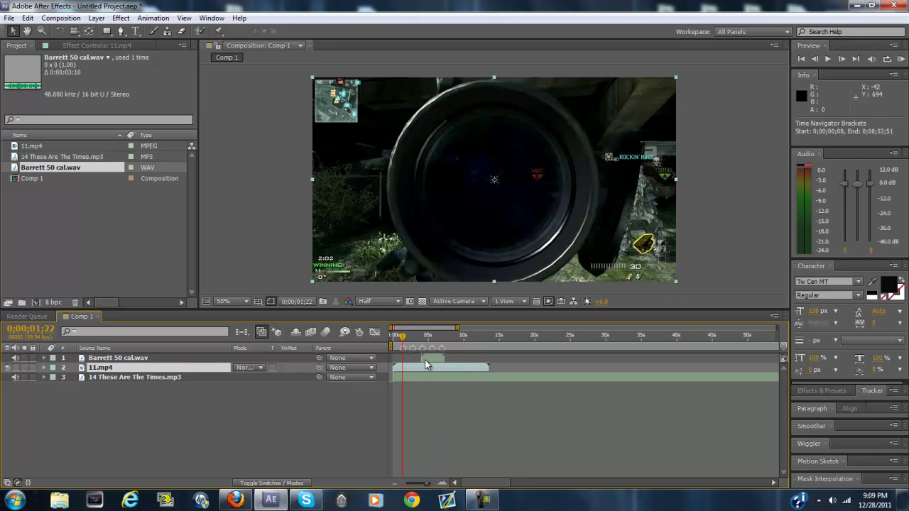
# - Move the Barrett 50 cal.wav layer earlier so it starts at the first beat marker, and preview the sync
pyautogui.moveTo(424, 360); pyautogui.dragTo(422, 360)
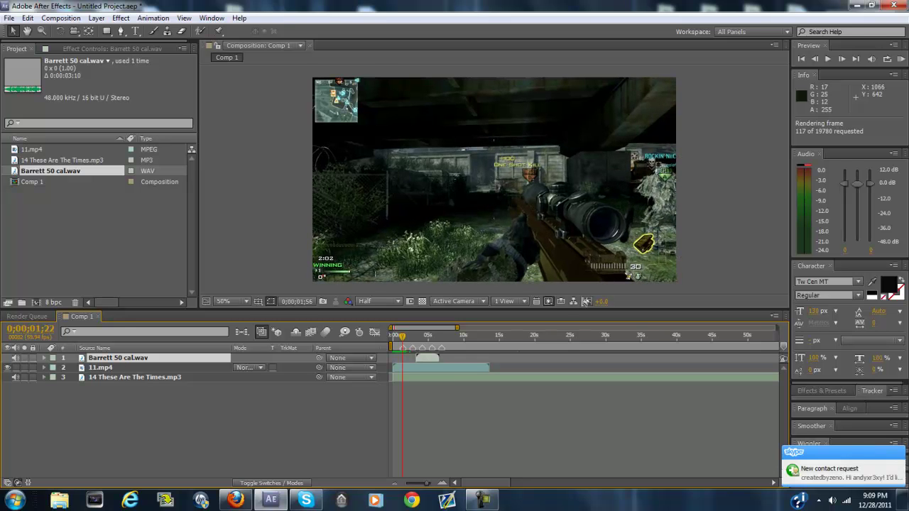
pyautogui.press('space')
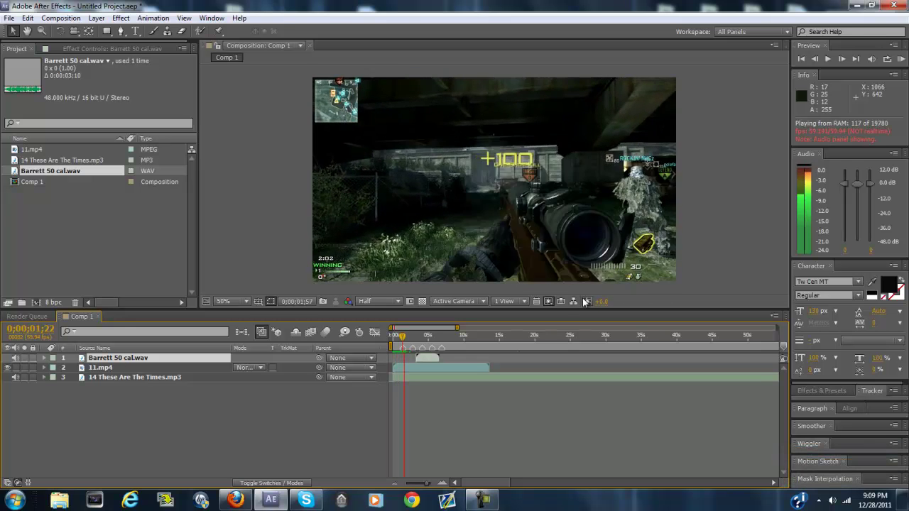
pyautogui.moveTo(406, 343); pyautogui.dragTo(403, 350)
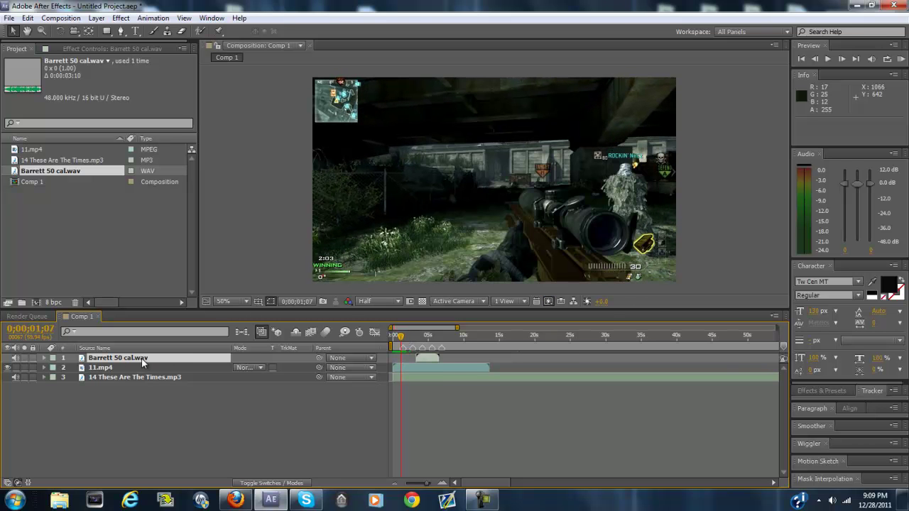
pyautogui.moveTo(430, 361); pyautogui.dragTo(414, 363)
pyautogui.press('space')
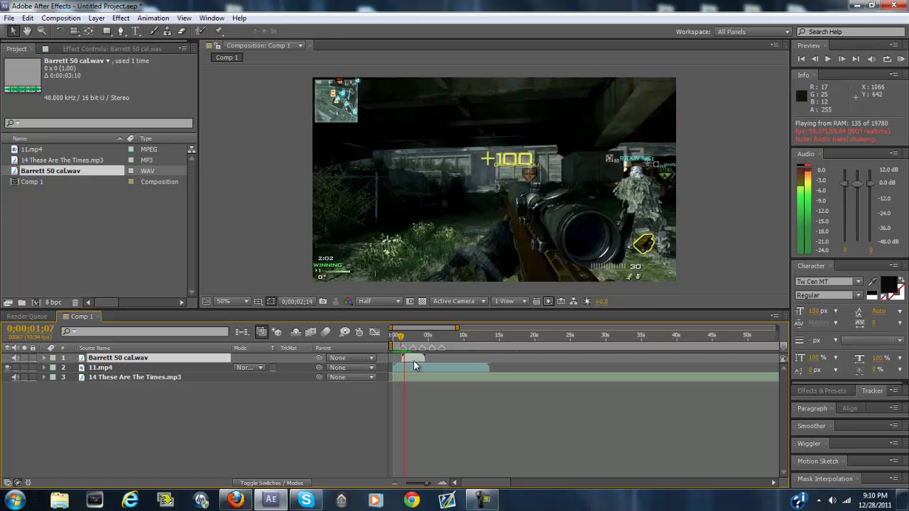
pyautogui.press('space')
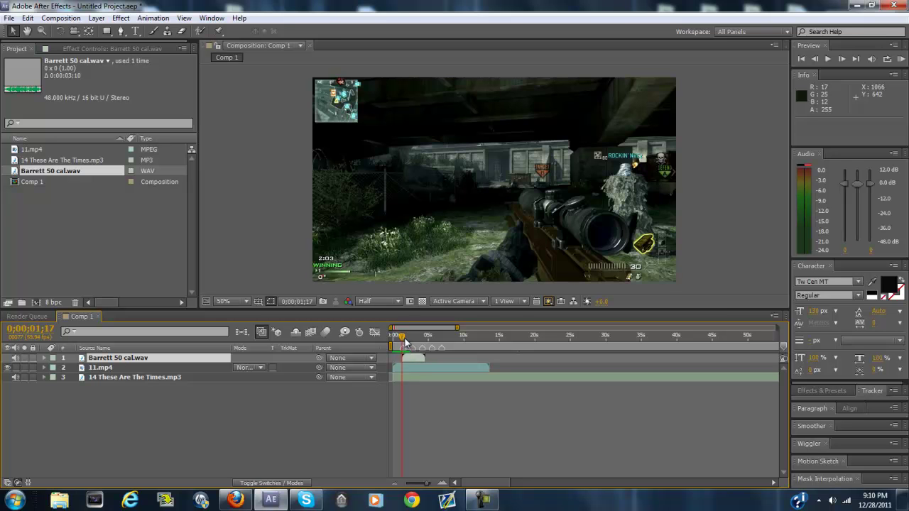
# - Scrub around the first beat marker to compare the gunshot frame in 11.mp4 with the start of the sound
pyautogui.click(407, 338)
pyautogui.moveTo(407, 344)
pyautogui.mouseDown()
pyautogui.moveTo(416, 352)
pyautogui.moveTo(403, 340)
pyautogui.mouseUp()
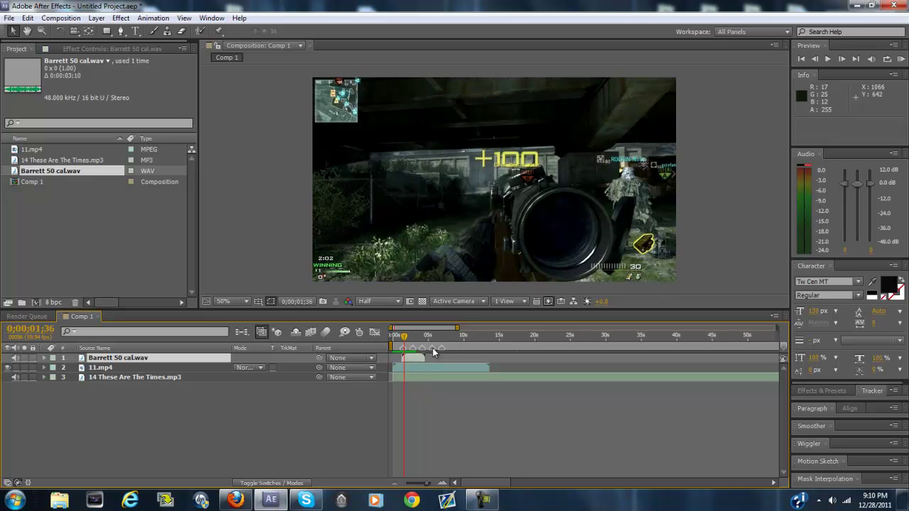
pyautogui.click(407, 339)
pyautogui.moveTo(407, 339); pyautogui.dragTo(404, 342)
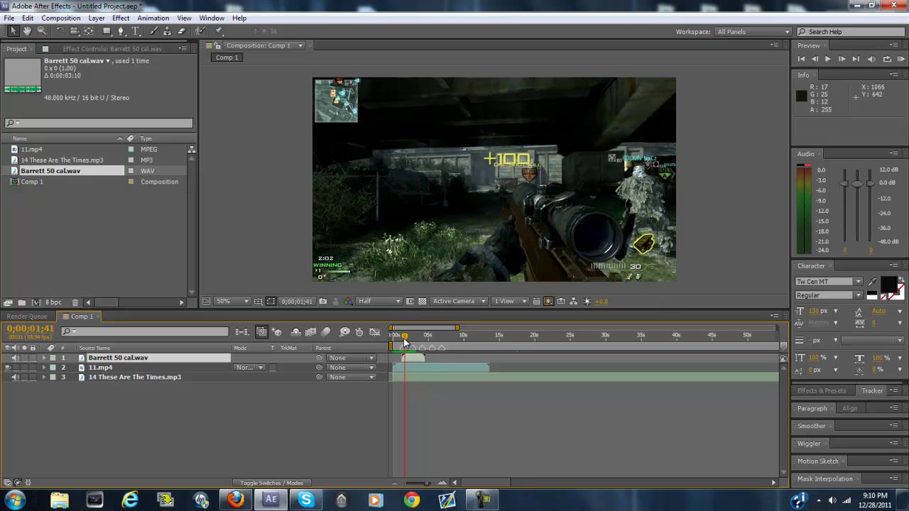
# - Expand the 11.mp4 layer's effects and show the Twixtor Pro effect controls
pyautogui.click(121, 367)
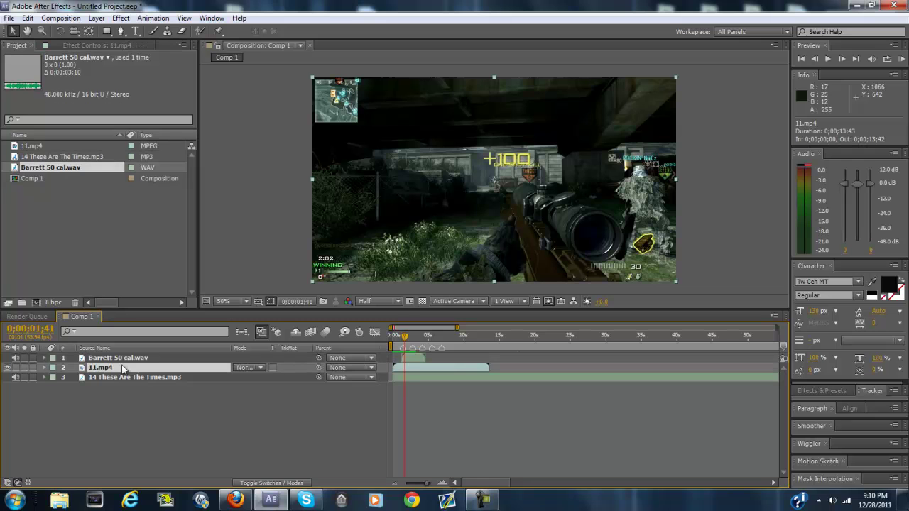
pyautogui.click(44, 368)
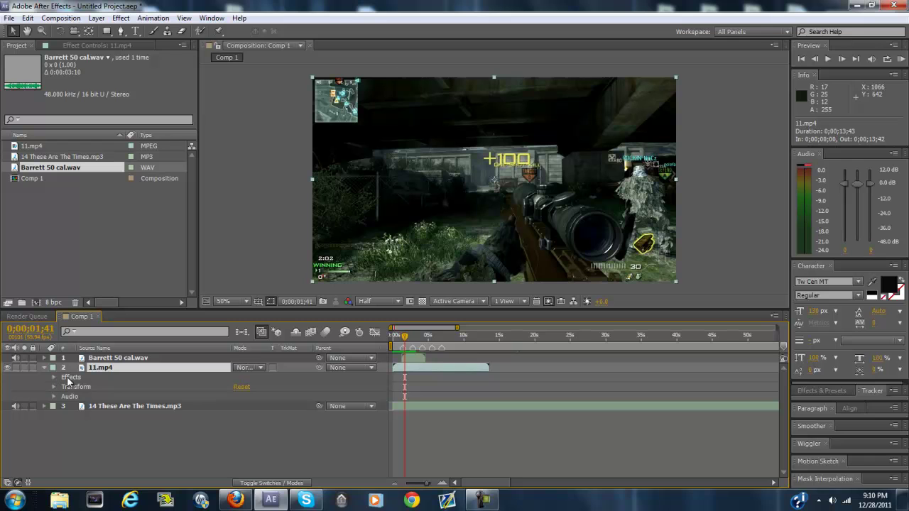
pyautogui.click(53, 378)
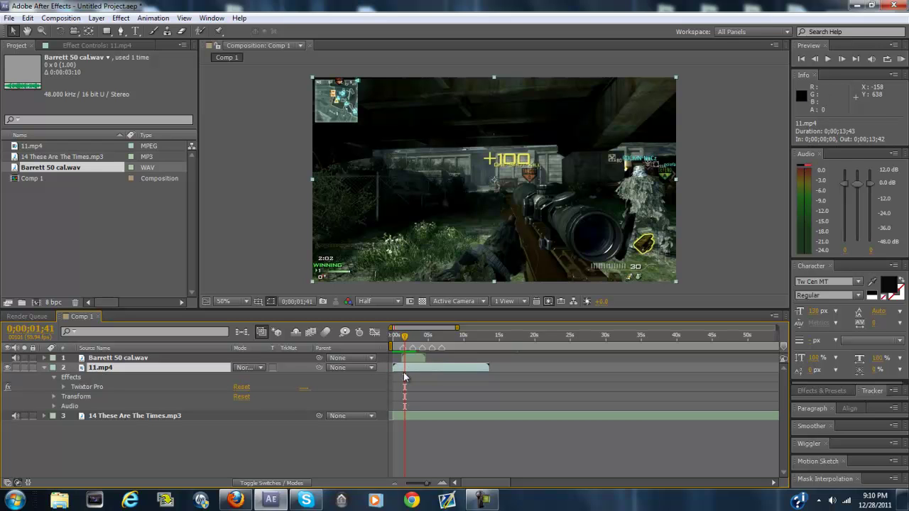
pyautogui.click(91, 47)
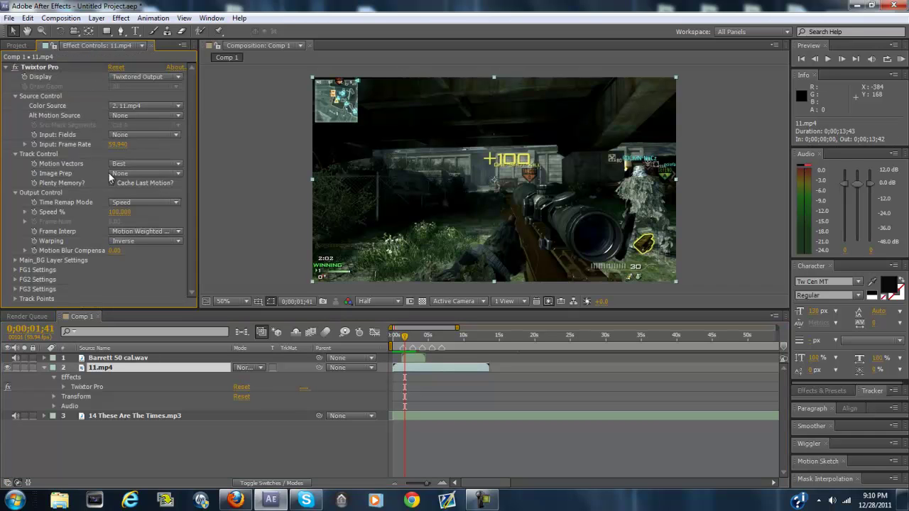
# - Start keyframing Twixtor Pro's Speed % at 0;00;01;36, and set it to 3 one frame further on
pyautogui.click(403, 339)
pyautogui.moveTo(402, 342); pyautogui.dragTo(407, 344)
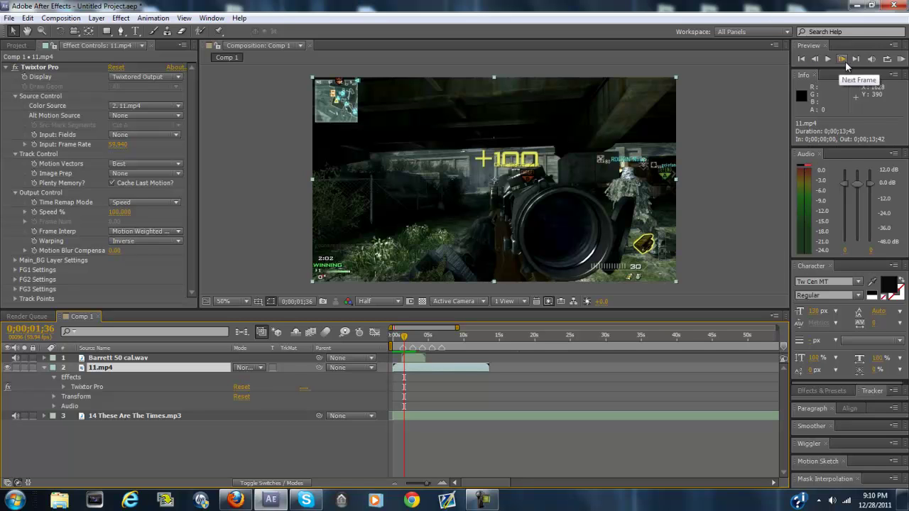
pyautogui.click(33, 211)
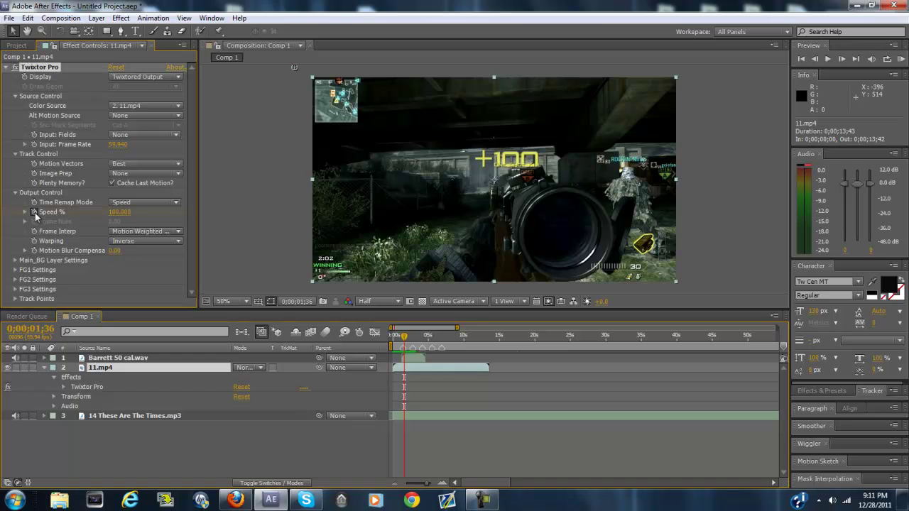
pyautogui.click(842, 59)
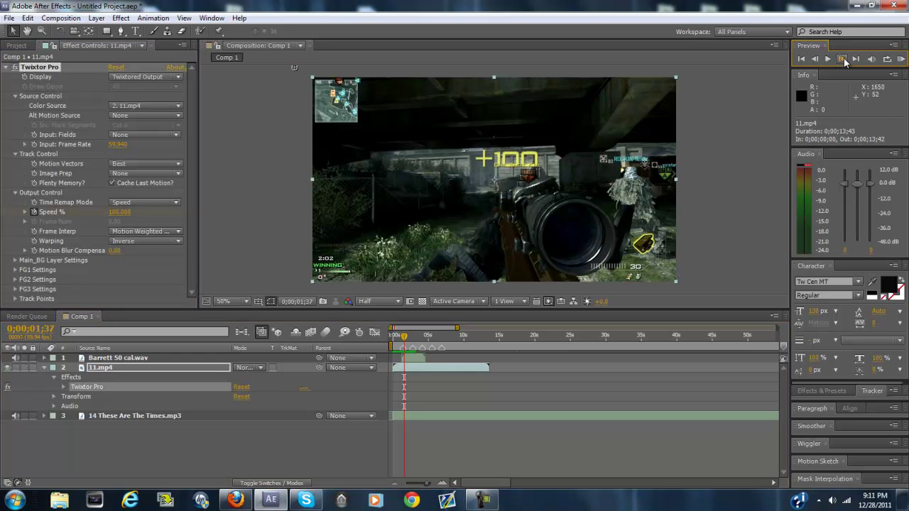
pyautogui.click(119, 212)
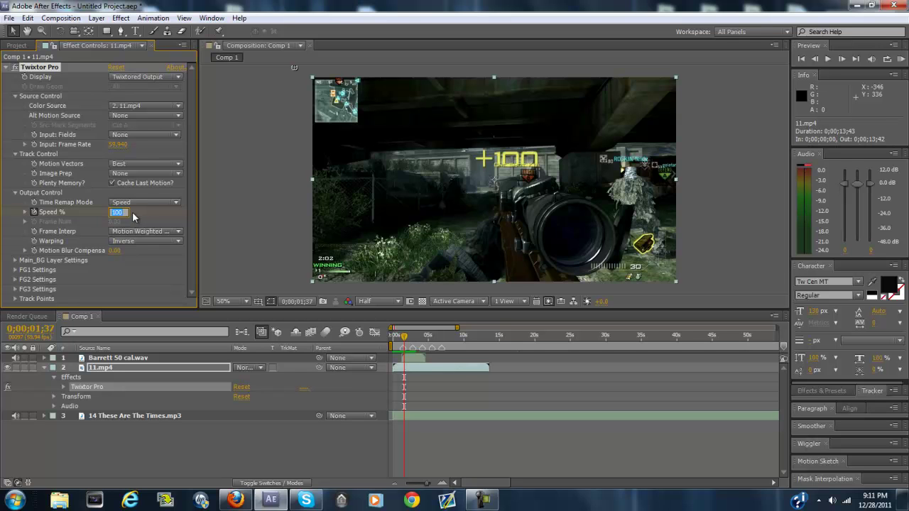
pyautogui.press('Return')
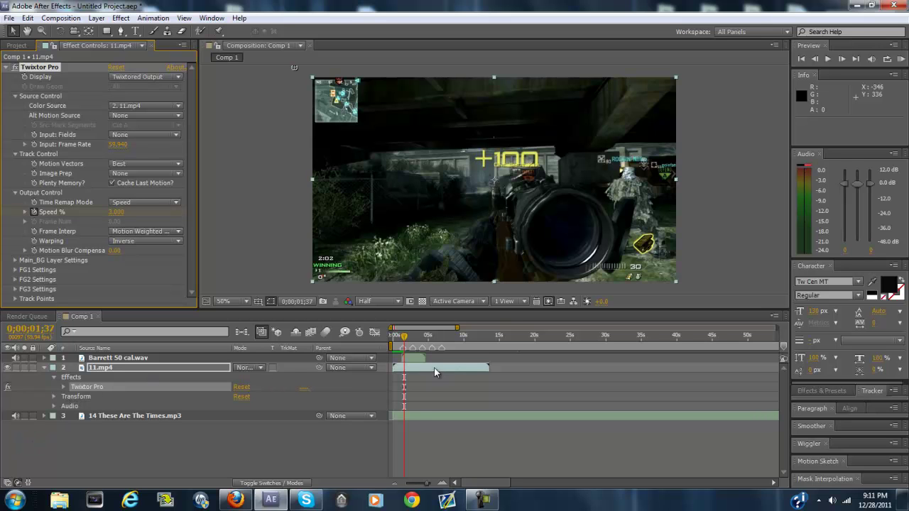
# - Reveal Twixtor Pro's Speed % keyframes in the timeline and add a holding keyframe at 0;00;01;58
pyautogui.click(64, 386)
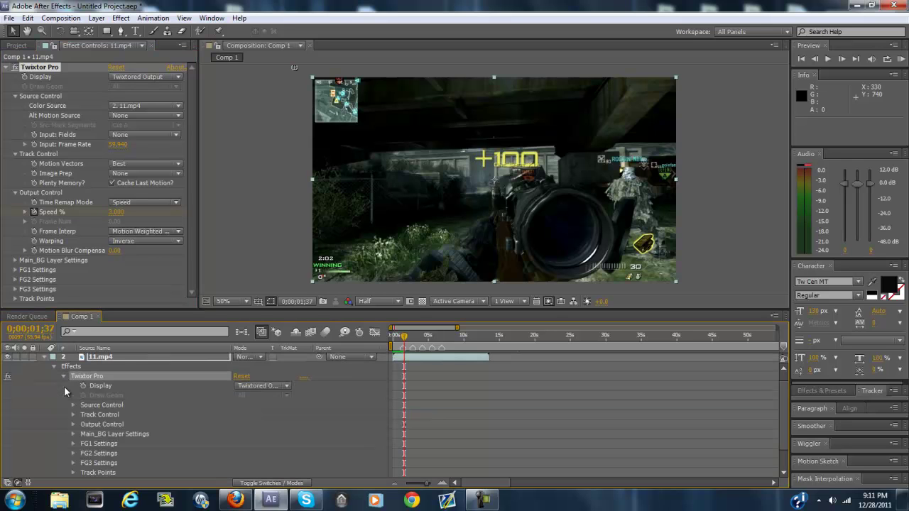
pyautogui.click(73, 424)
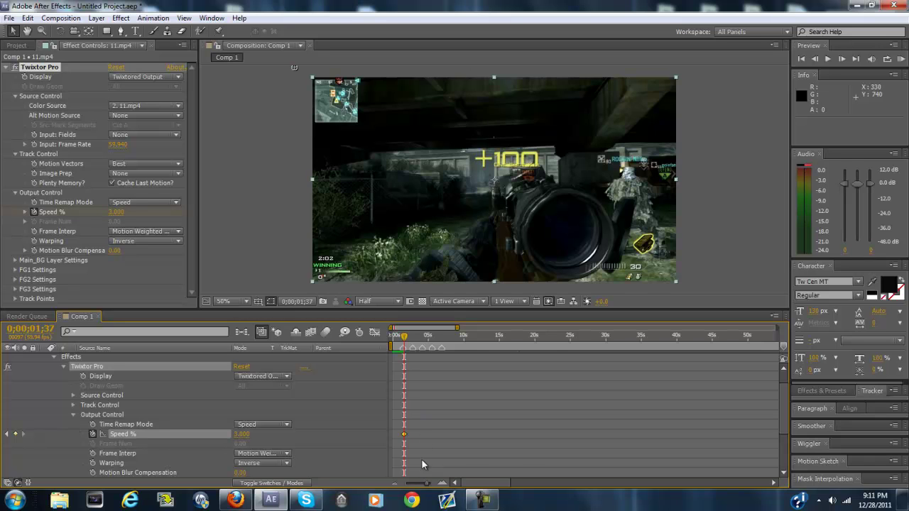
pyautogui.click(440, 483)
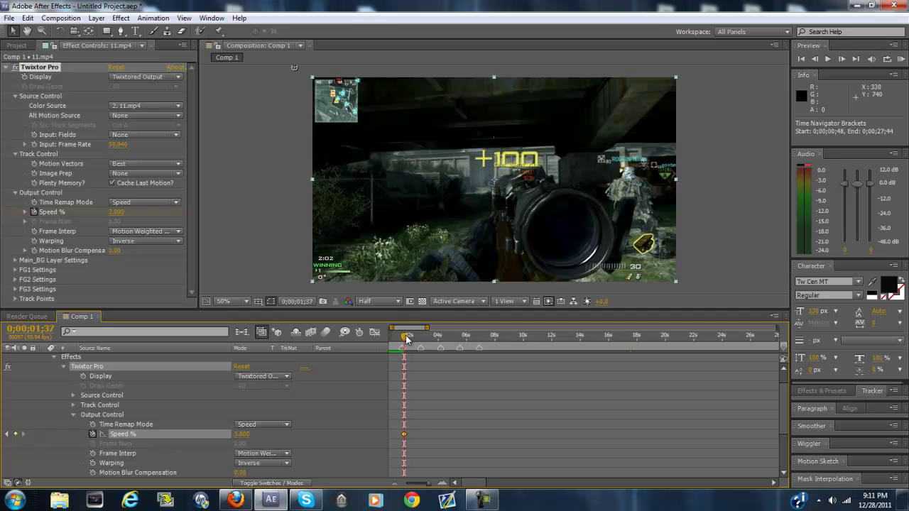
pyautogui.click(836, 59)
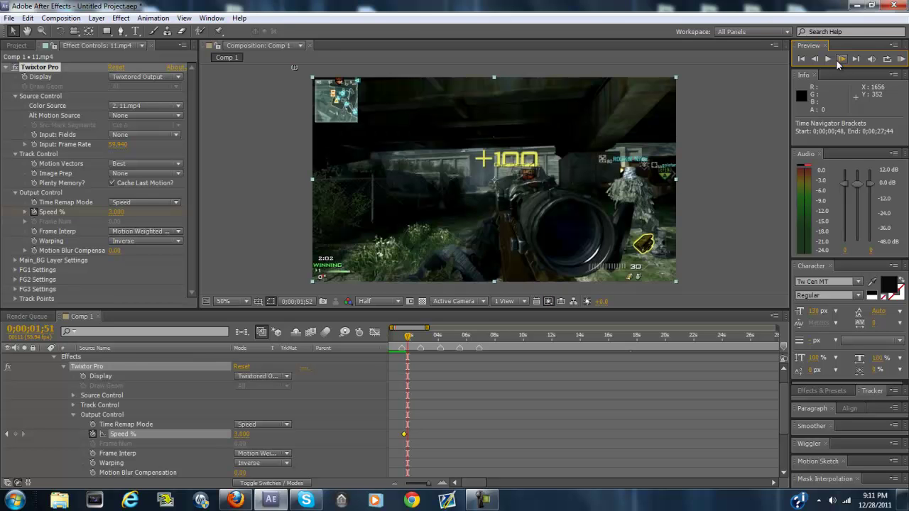
pyautogui.moveTo(407, 346); pyautogui.dragTo(410, 339)
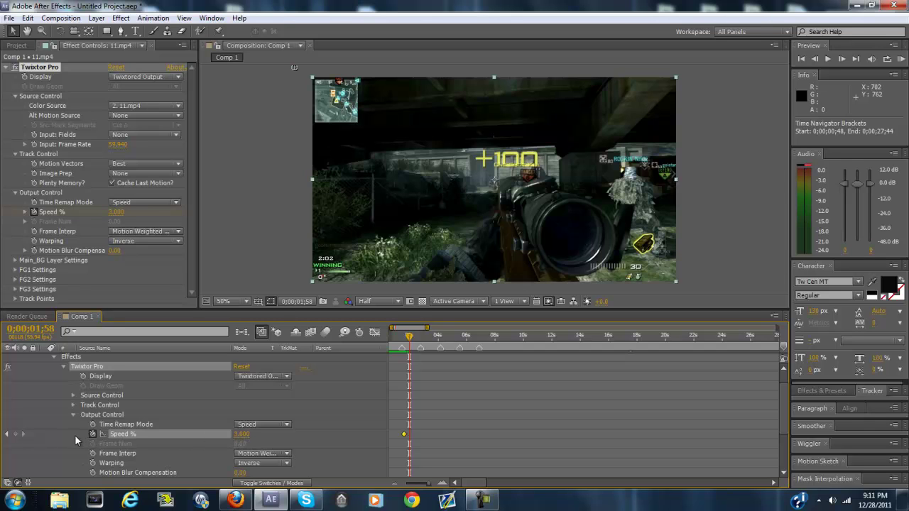
pyautogui.click(16, 434)
# - Advance one frame to 0;00;01;59 and set Twixtor Pro's Speed % to 100
pyautogui.click(841, 60)
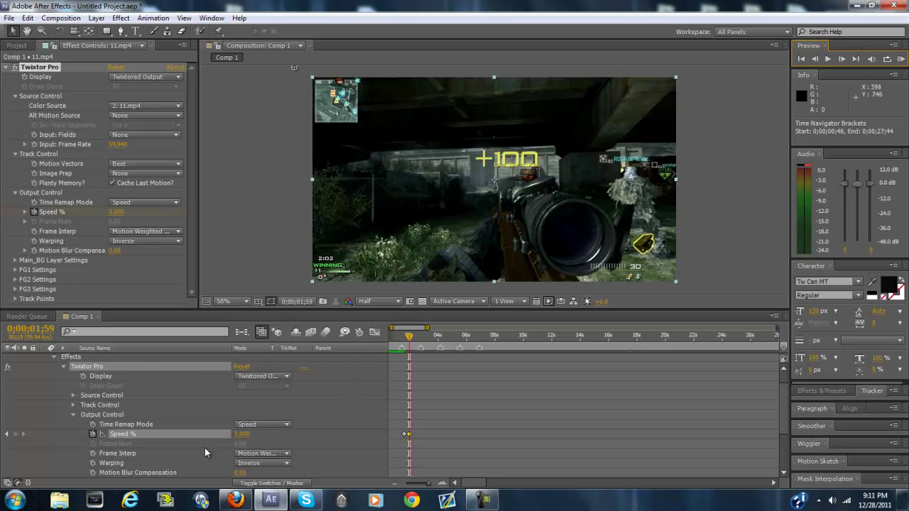
pyautogui.click(238, 434)
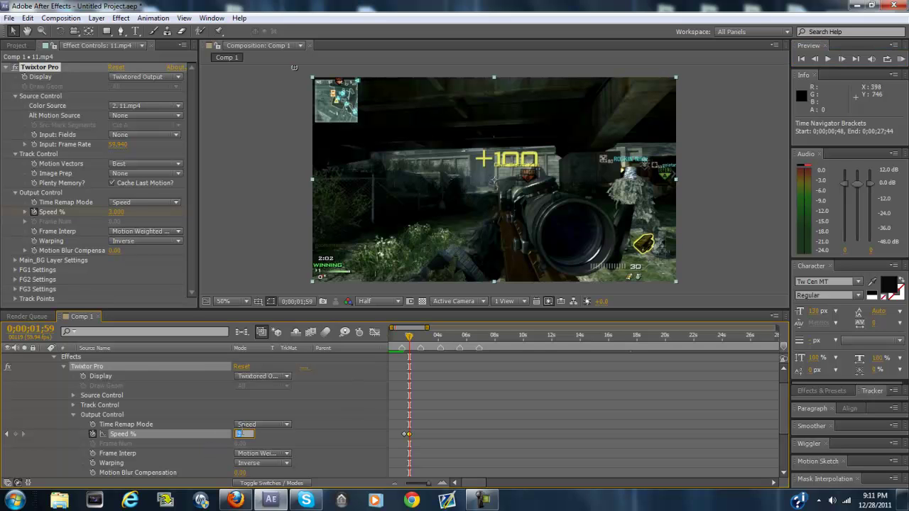
pyautogui.write('100')
pyautogui.press('Return')
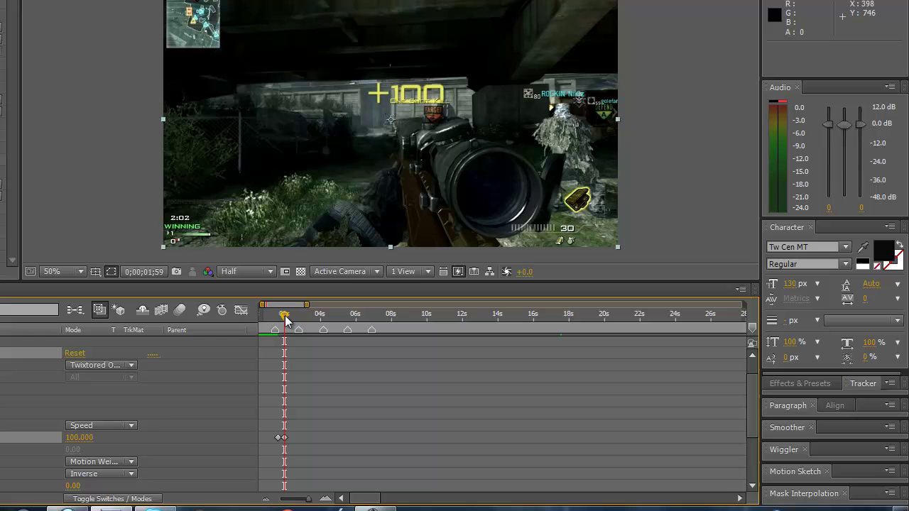
# - Preview the first slow-motion ramp with the song and place the playhead near the second beat marker, at 0;00;02;39
pyautogui.click(413, 342)
pyautogui.hotkey('ctrl', 'z')
pyautogui.moveTo(282, 340); pyautogui.dragTo(295, 341)
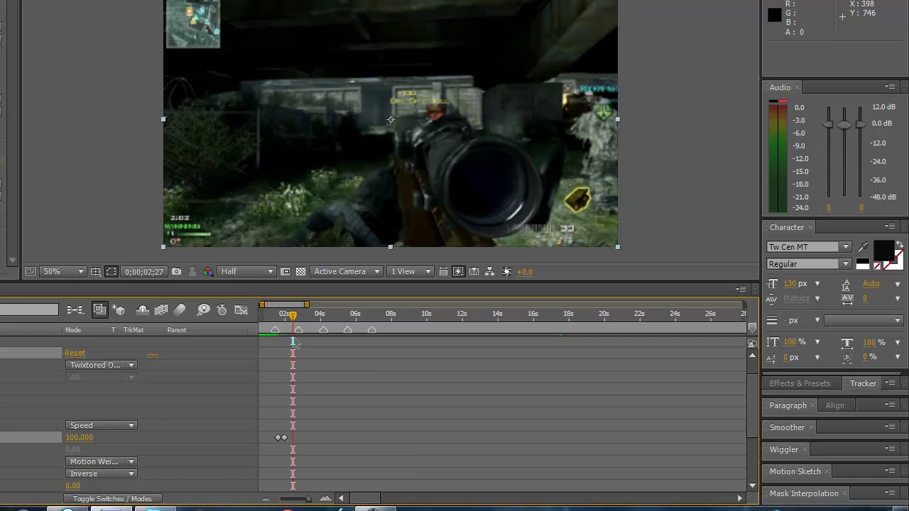
pyautogui.press('space')
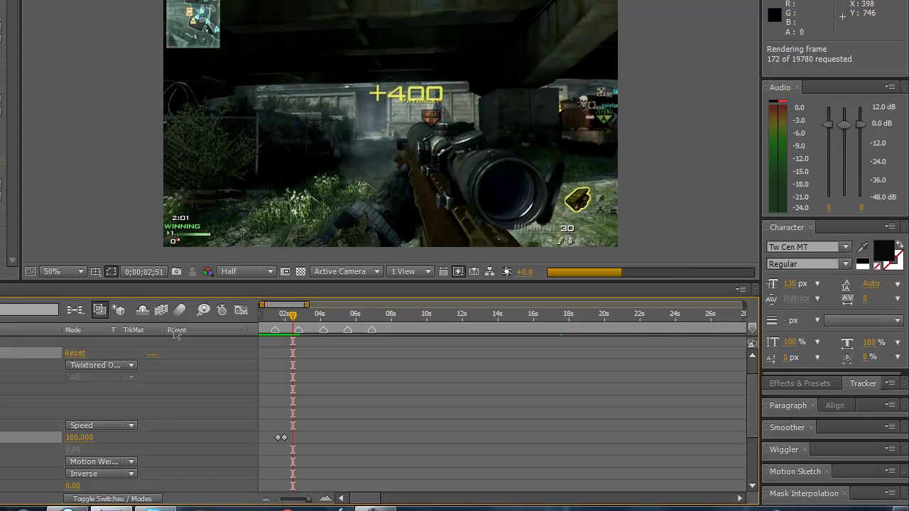
pyautogui.click(205, 344)
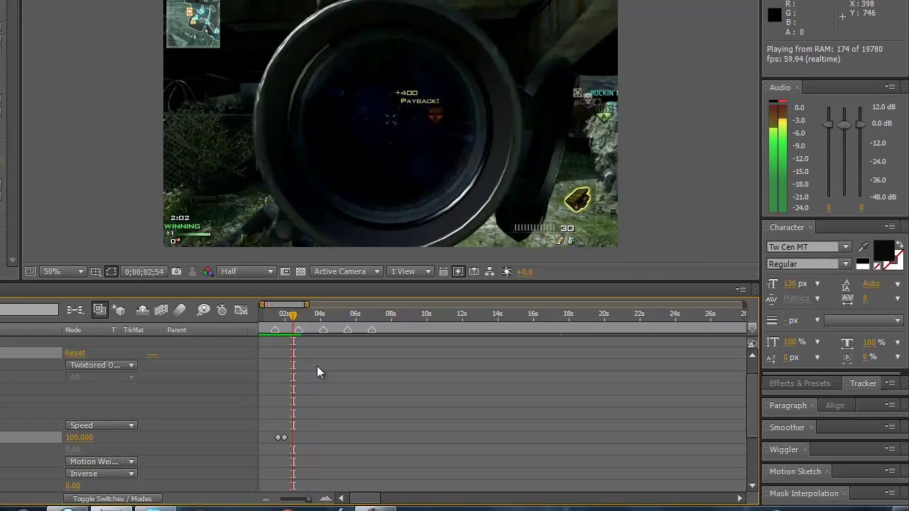
pyautogui.press('space')
pyautogui.press('space')
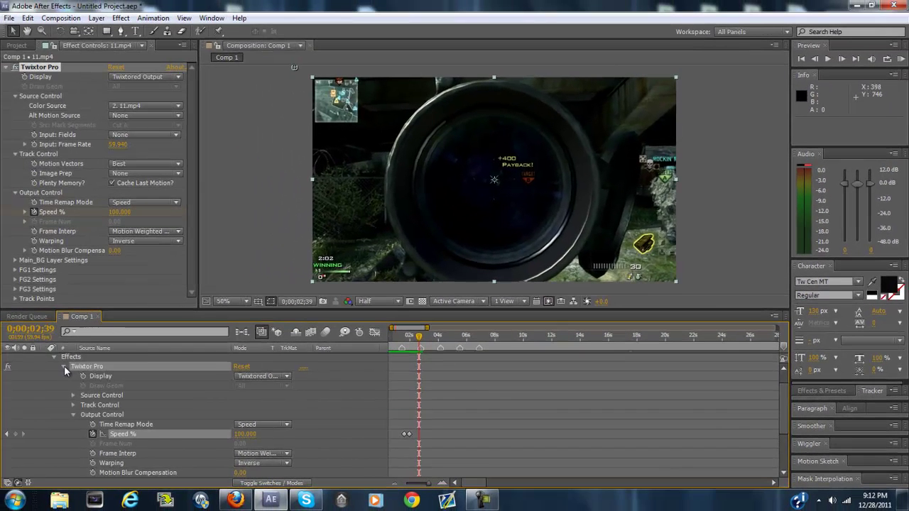
# - Duplicate the Barrett 50 cal.wav layer and move the copy to start at 0;00;02;38, near the second beat marker
pyautogui.click(17, 365)
pyautogui.click(430, 358)
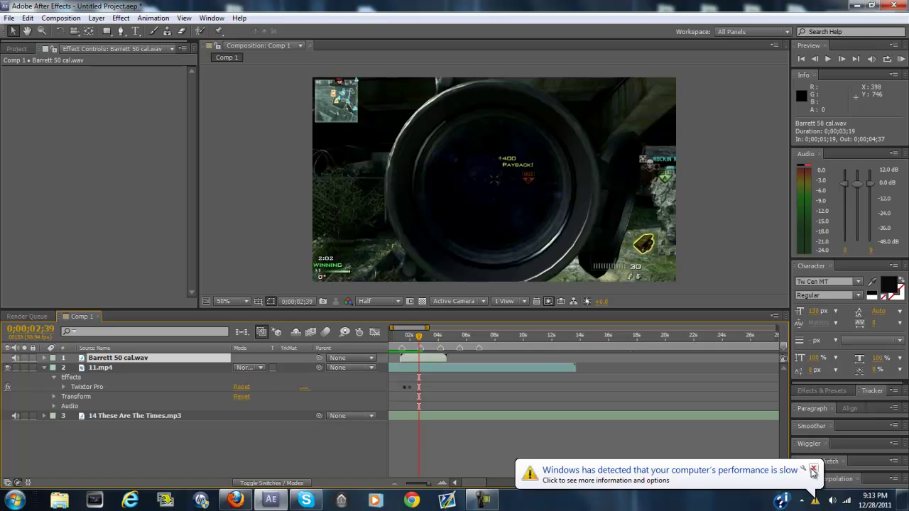
pyautogui.click(813, 468)
pyautogui.hotkey('ctrl', 'd')
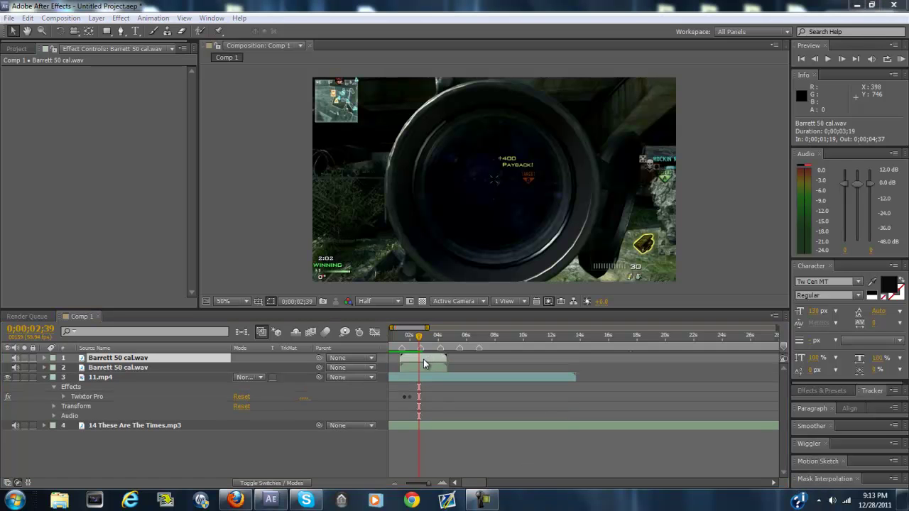
pyautogui.moveTo(422, 361); pyautogui.dragTo(440, 359)
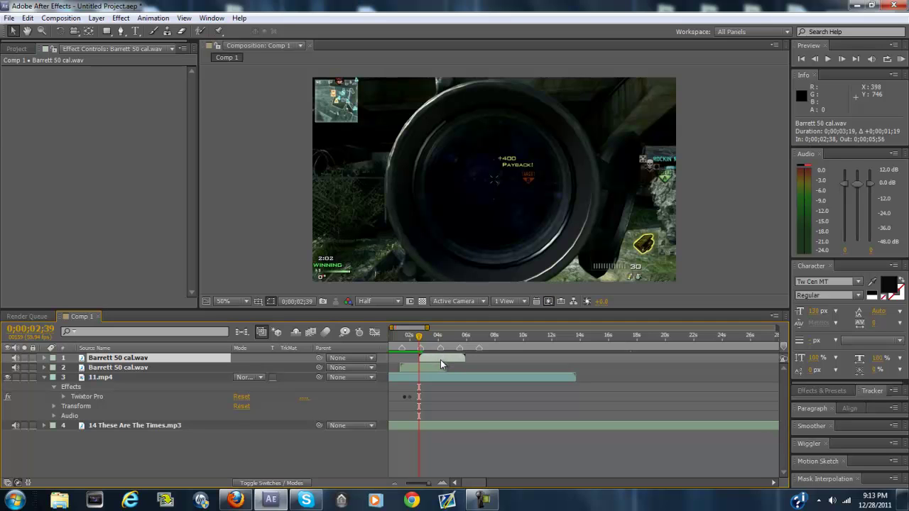
# - Preview the composition to check the second gunshot and duplicated sound against the second beat, dismissing the performance alert
pyautogui.press('KP_0')
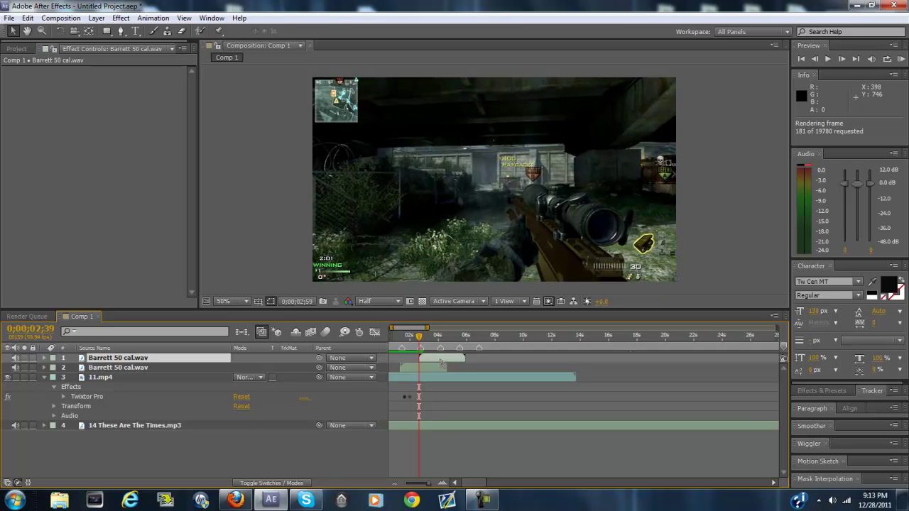
pyautogui.click(440, 360)
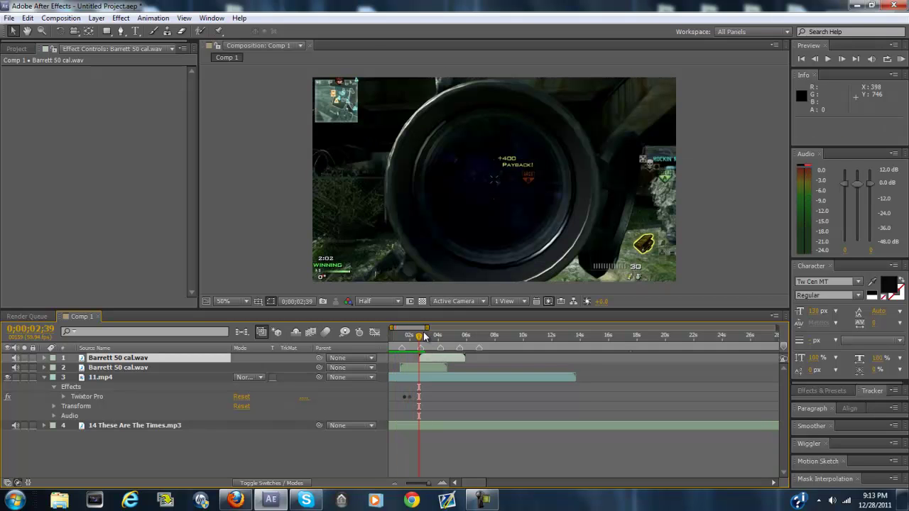
pyautogui.click(425, 340)
pyautogui.press('KP_0')
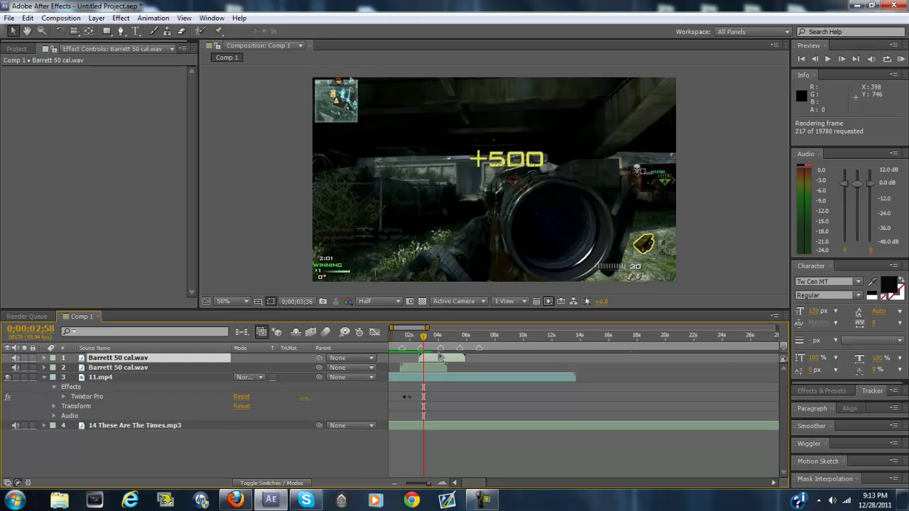
pyautogui.moveTo(312, 505)
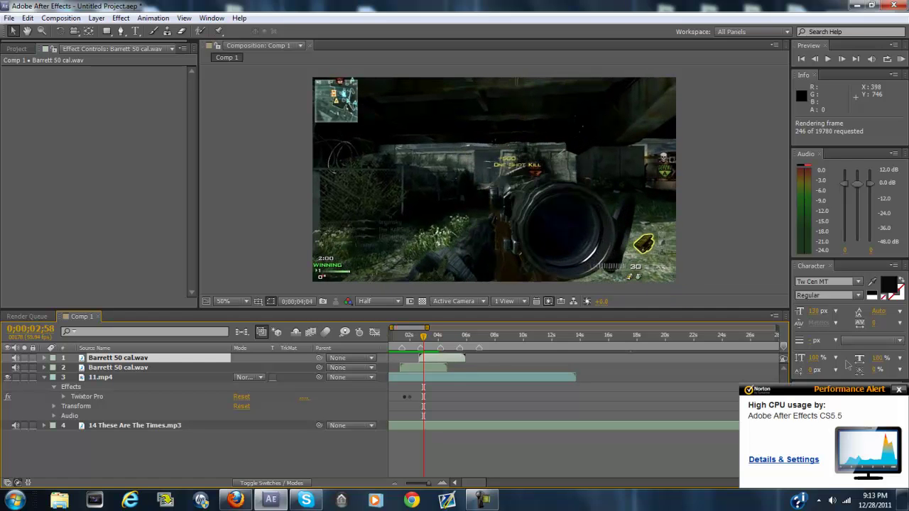
pyautogui.click(898, 389)
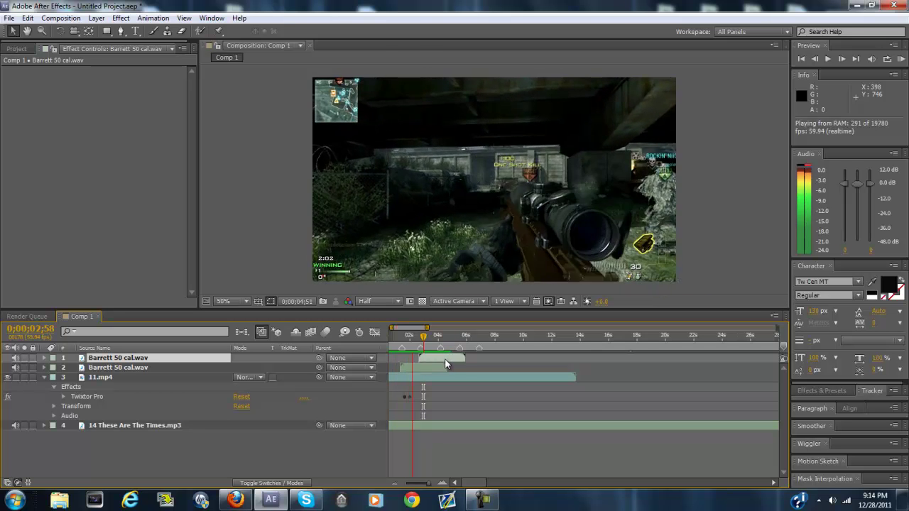
pyautogui.click(446, 364)
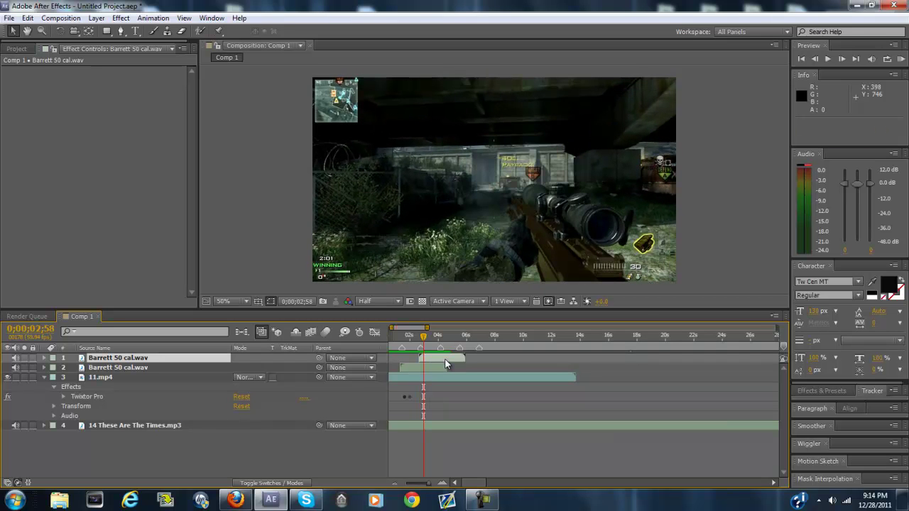
# - Move the playhead to 0;00;02;44 and add a Speed % keyframe to Twixtor Pro on 11.mp4
pyautogui.moveTo(428, 343)
pyautogui.mouseDown()
pyautogui.moveTo(436, 348)
pyautogui.moveTo(428, 359)
pyautogui.mouseUp()
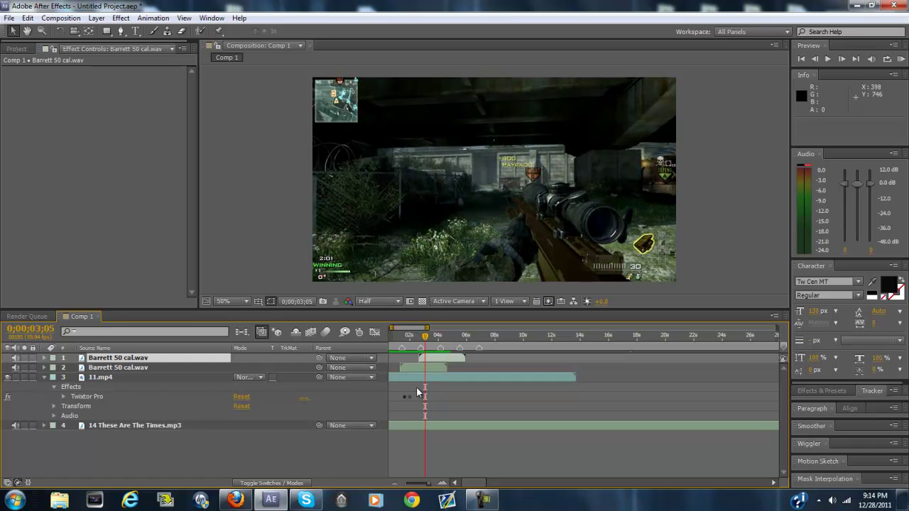
pyautogui.moveTo(426, 345); pyautogui.dragTo(424, 347)
pyautogui.click(814, 59)
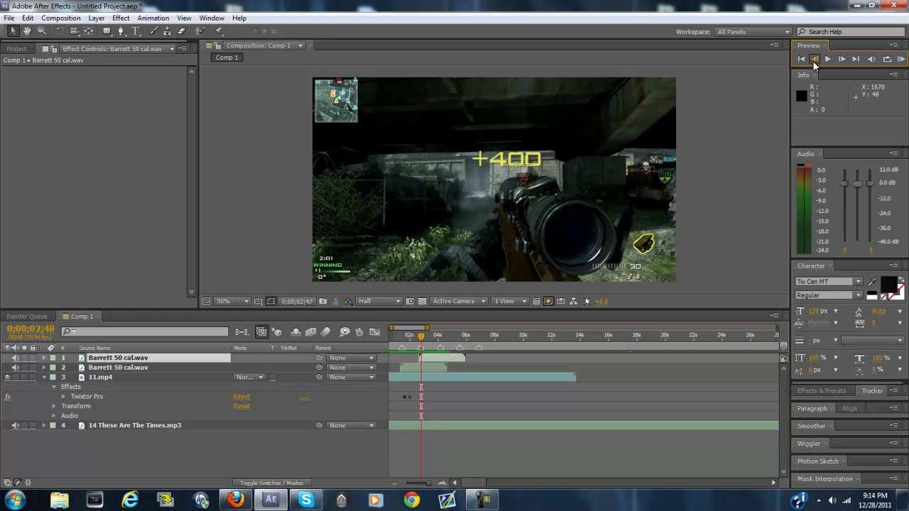
pyautogui.click(814, 60)
pyautogui.click(814, 60)
pyautogui.click(814, 60)
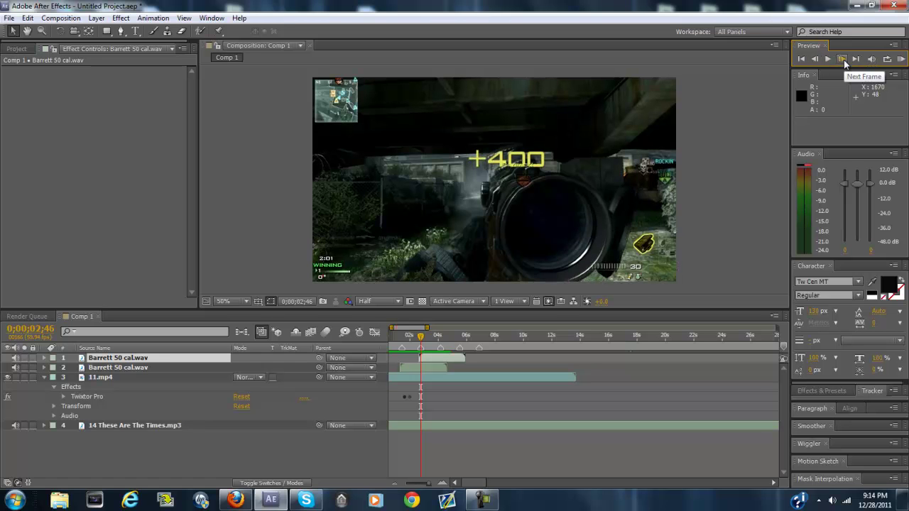
pyautogui.click(815, 60)
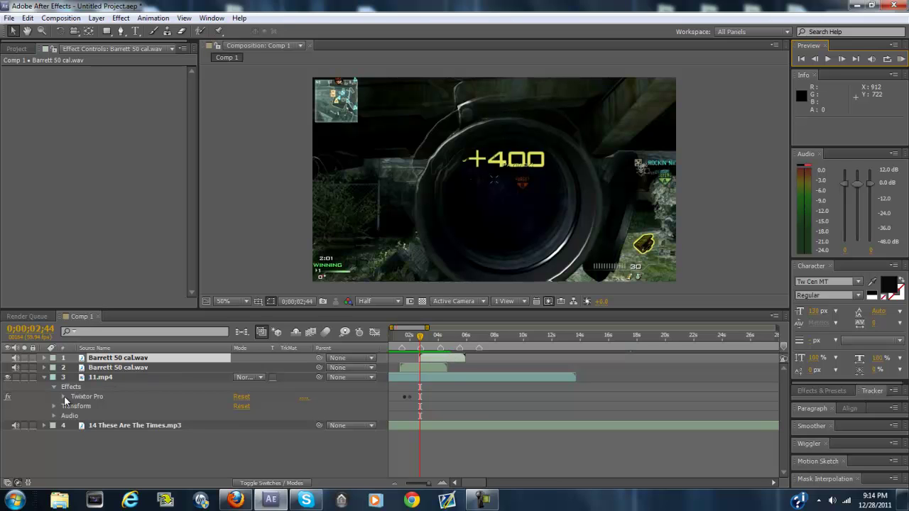
pyautogui.click(64, 396)
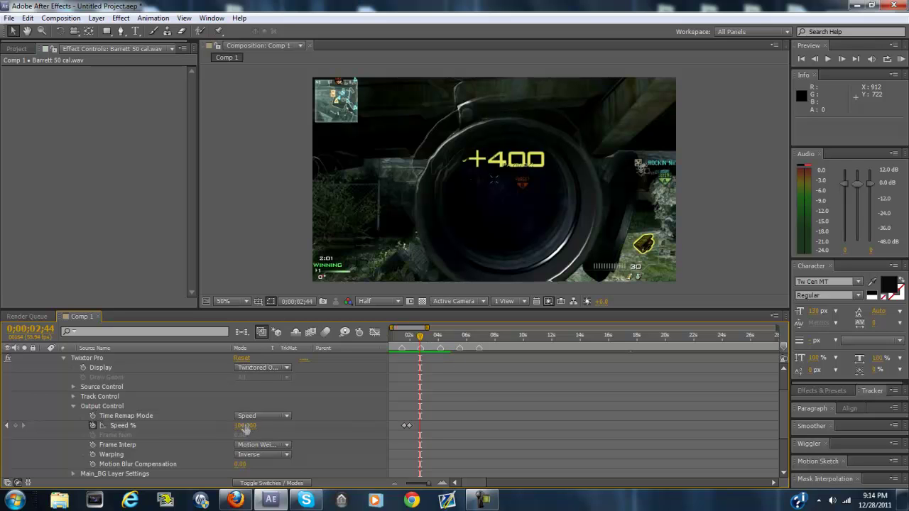
pyautogui.click(16, 425)
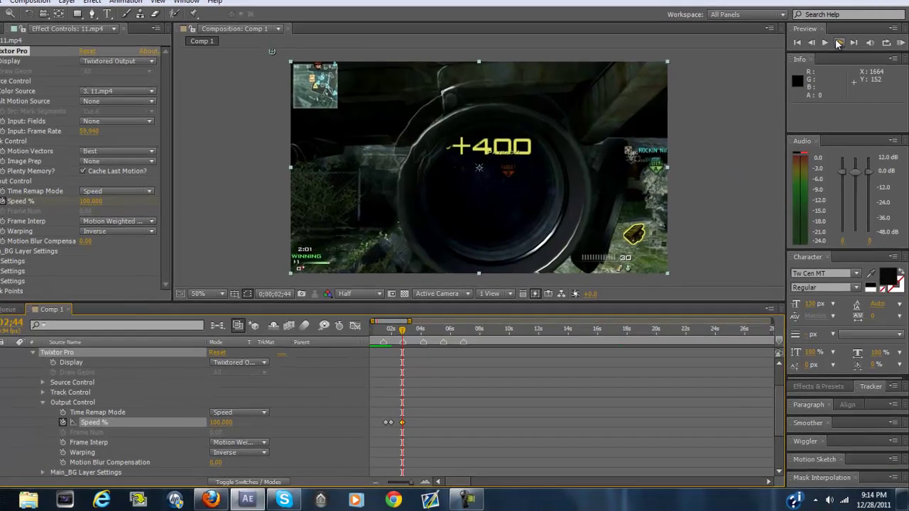
# - Advance one frame to 0;00;02;45 and set Twixtor Pro's Speed % to 3
pyautogui.click(837, 42)
pyautogui.click(213, 422)
pyautogui.write('3')
pyautogui.press('Return')
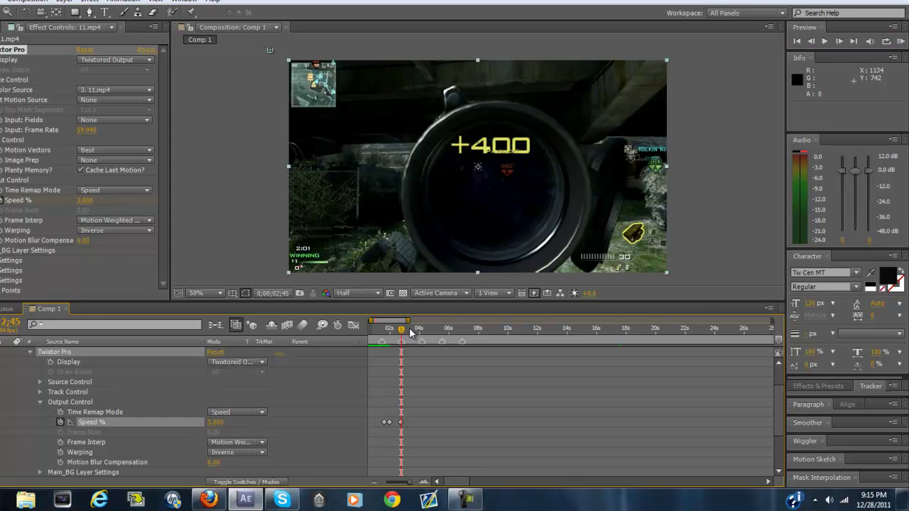
# - Add a Speed % keyframe at 0;00;03;22, then advance one frame to 0;00;03;23 and set Speed % to 100
pyautogui.moveTo(405, 335); pyautogui.dragTo(416, 347)
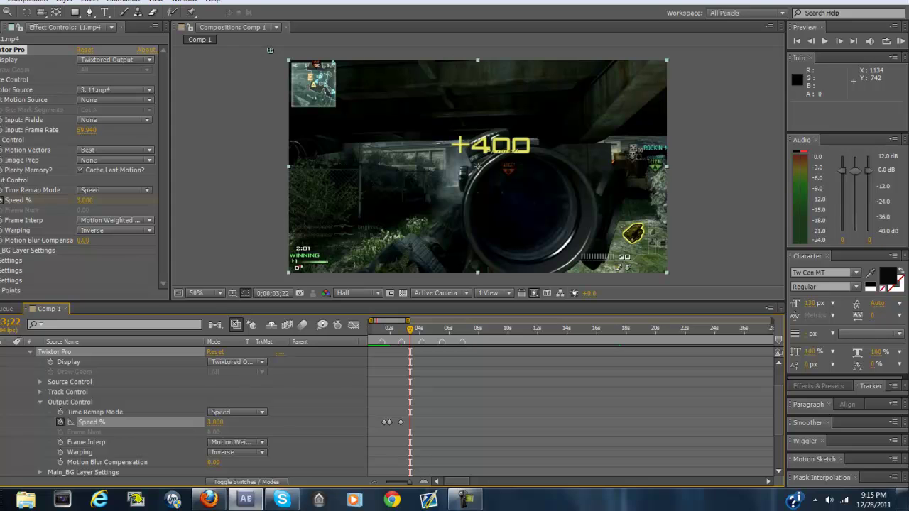
pyautogui.click(2, 423)
pyautogui.click(837, 41)
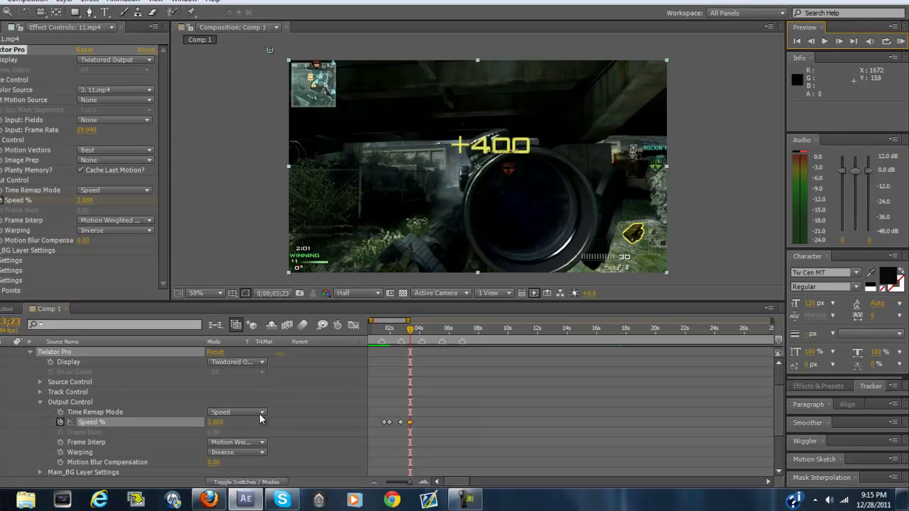
pyautogui.click(214, 422)
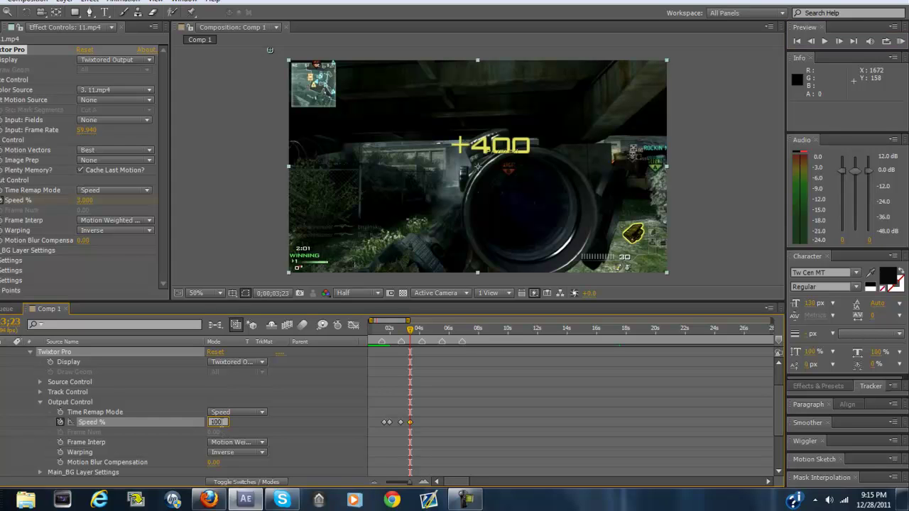
pyautogui.press('Return')
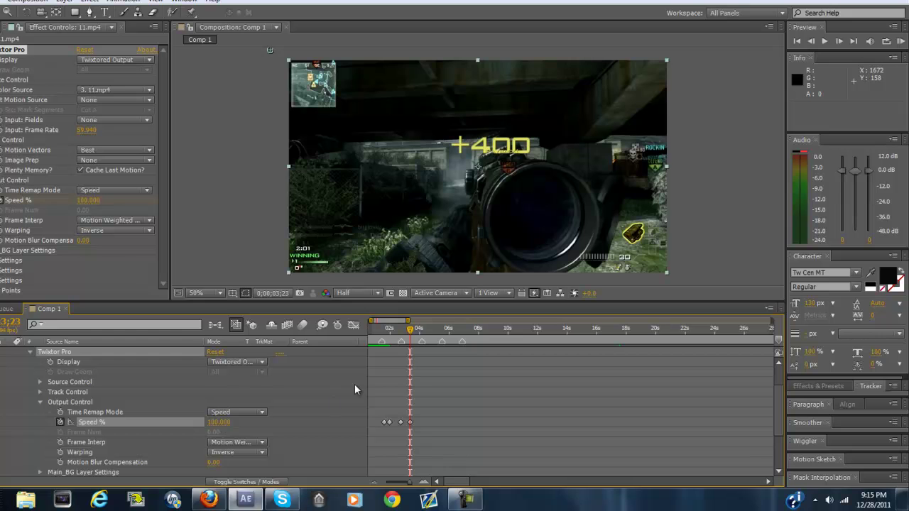
# - Collapse the Output Control and Twixtor Pro properties of 11.mp4 in the timeline
pyautogui.moveTo(413, 482)
pyautogui.mouseDown()
pyautogui.moveTo(465, 484)
pyautogui.moveTo(410, 490)
pyautogui.mouseUp()
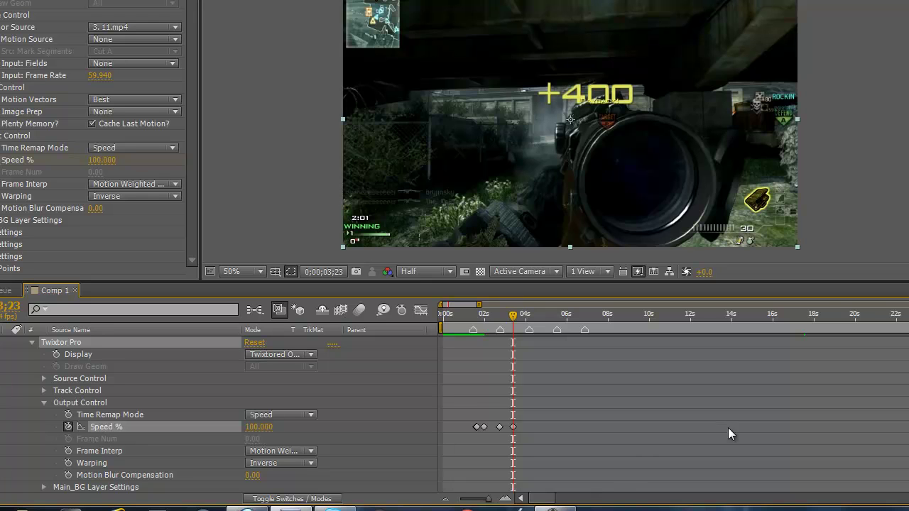
pyautogui.click(45, 402)
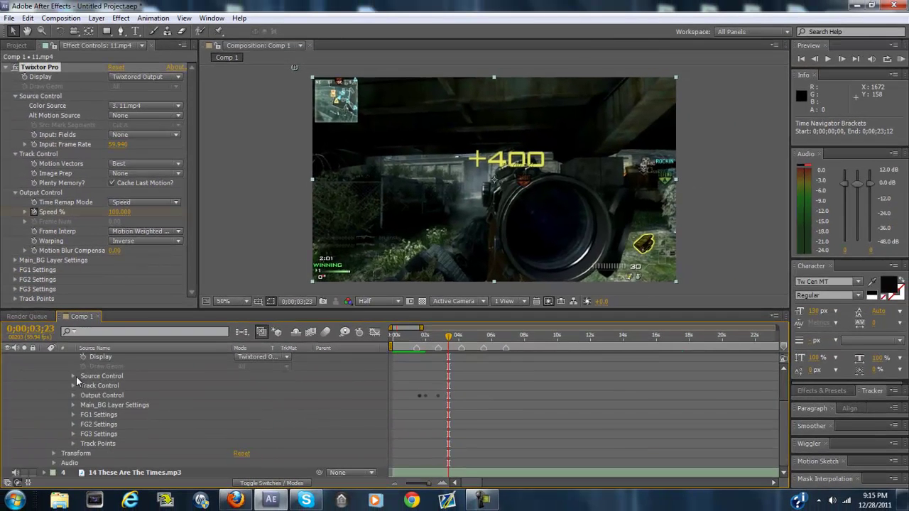
pyautogui.scroll(2, 63, 391)
pyautogui.click(64, 374)
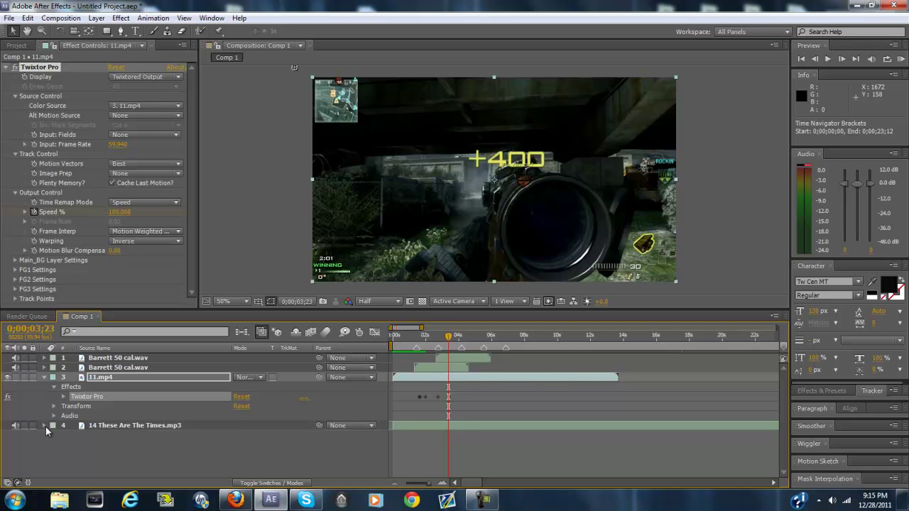
# - Examine the audio waveform of 14 These Are The Times.mp3 for beat peaks and collapse the layer again
pyautogui.click(42, 426)
pyautogui.click(54, 434)
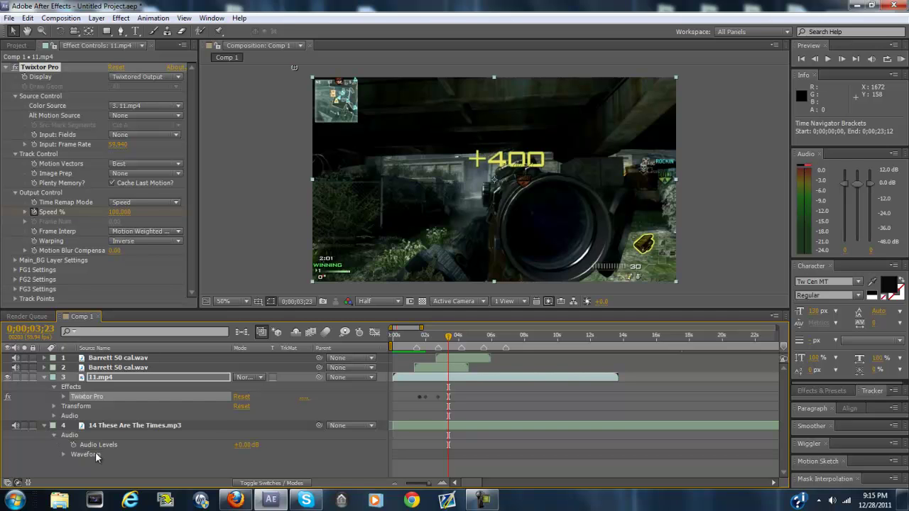
pyautogui.click(63, 454)
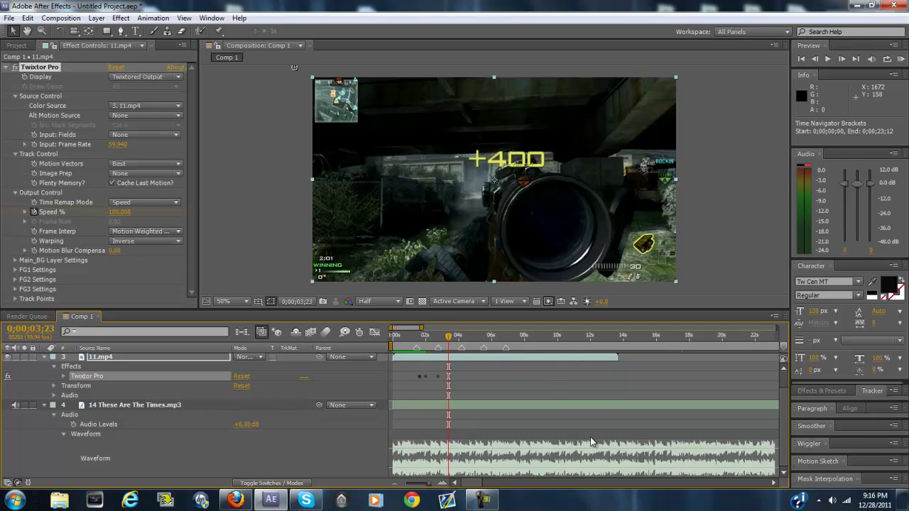
pyautogui.click(53, 415)
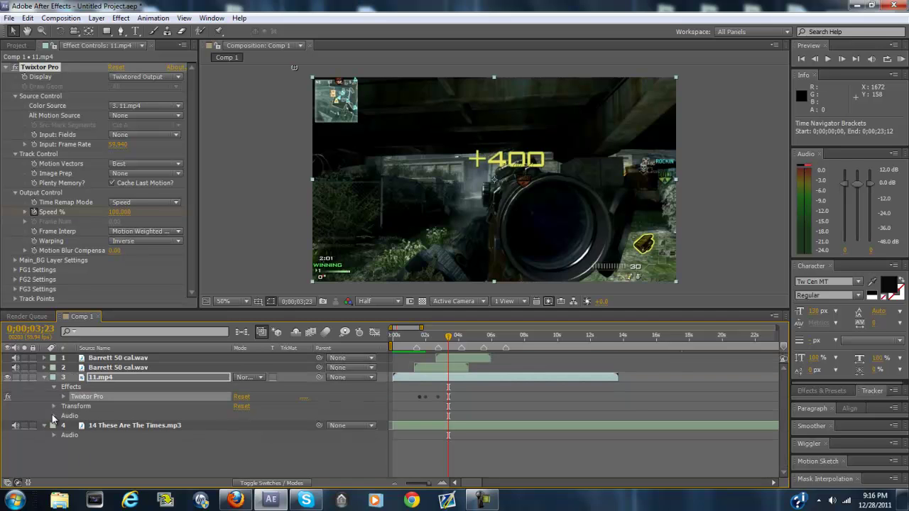
pyautogui.click(44, 426)
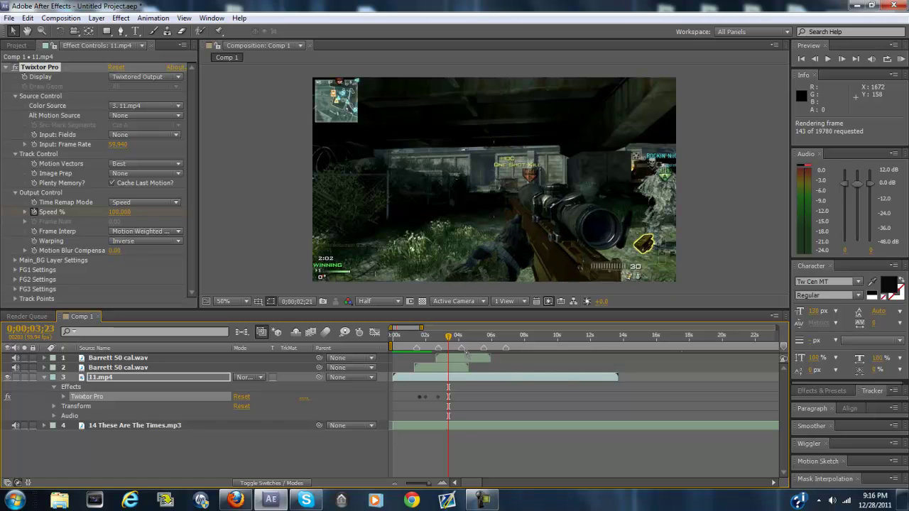
# - Preview the composition with sound to check both slow-motion ramps against the song's beats
pyautogui.click(523, 375)
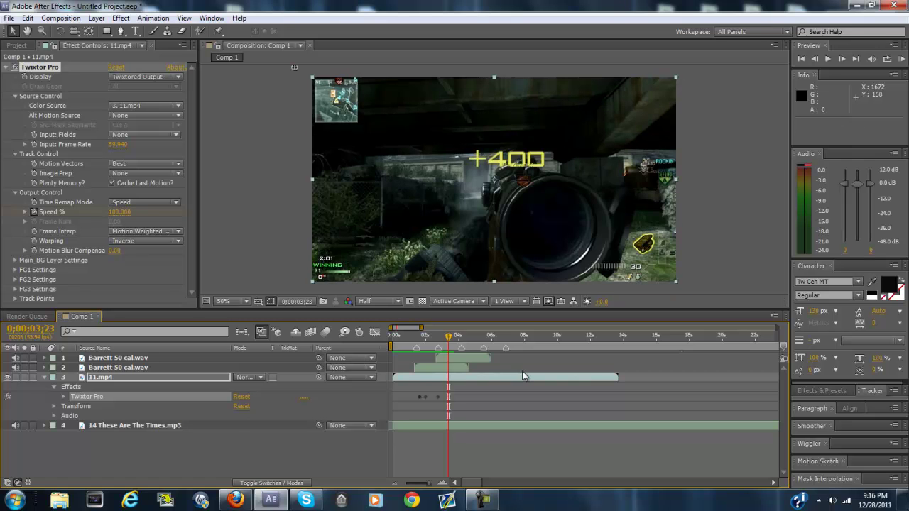
pyautogui.press('space')
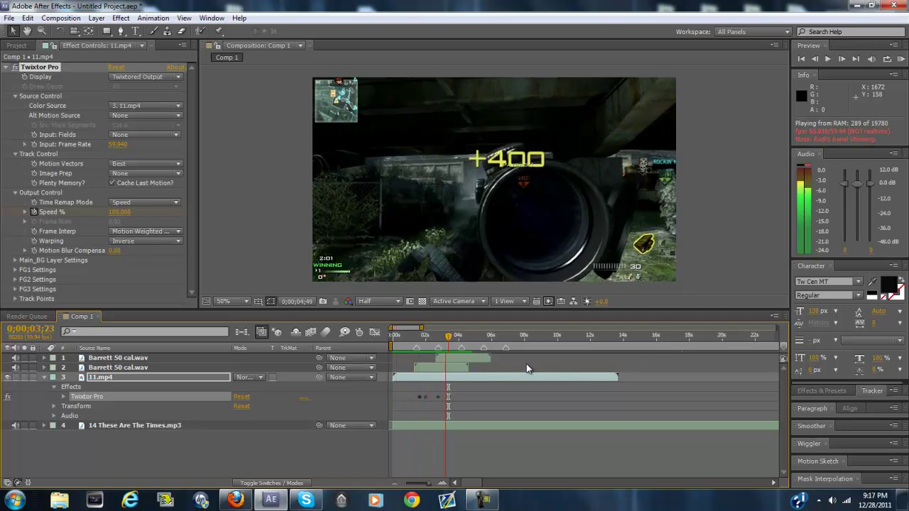
pyautogui.press('space')
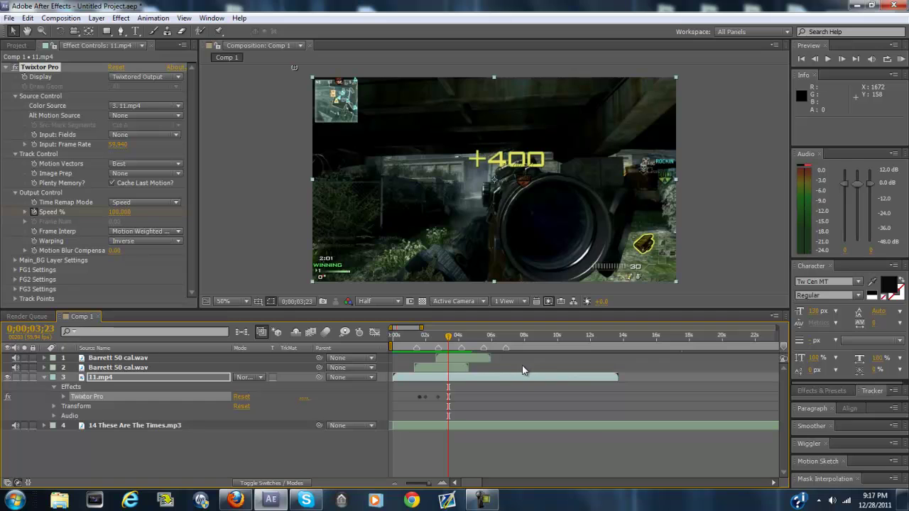
# - Duplicate the top Barrett 50 cal.wav layer and move the copy to start at 0;00;04;03, near the third beat marker
pyautogui.click(467, 359)
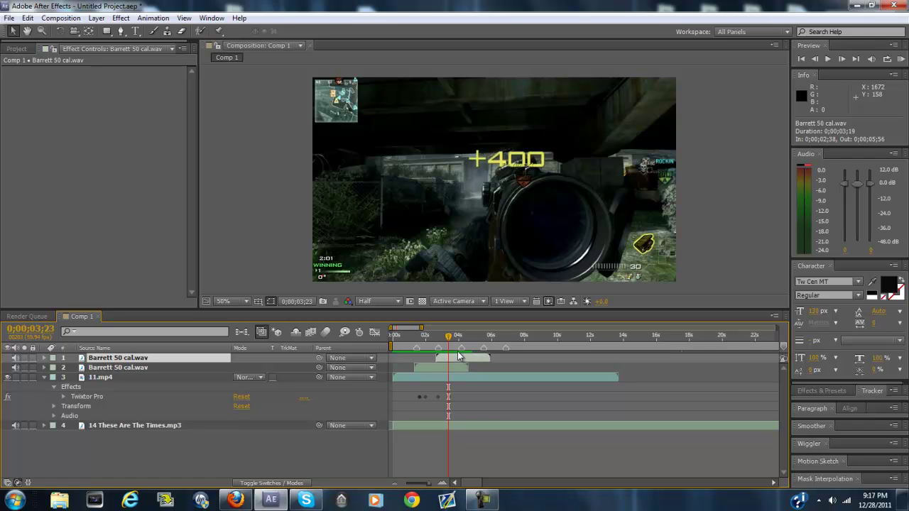
pyautogui.hotkey('ctrl', 'v')
pyautogui.moveTo(461, 362); pyautogui.dragTo(468, 368)
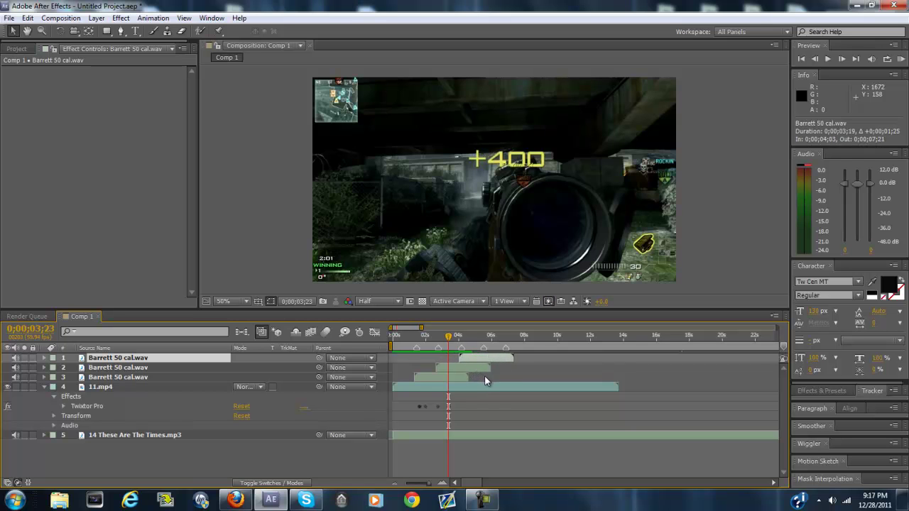
# - Preview the composition to check the third Barrett sound against the third beat marker
pyautogui.press('KP_0')
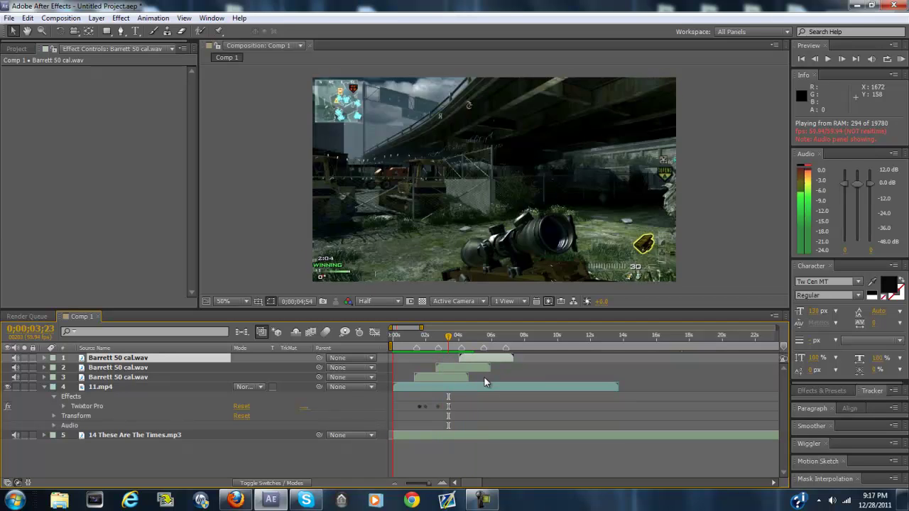
pyautogui.press('space')
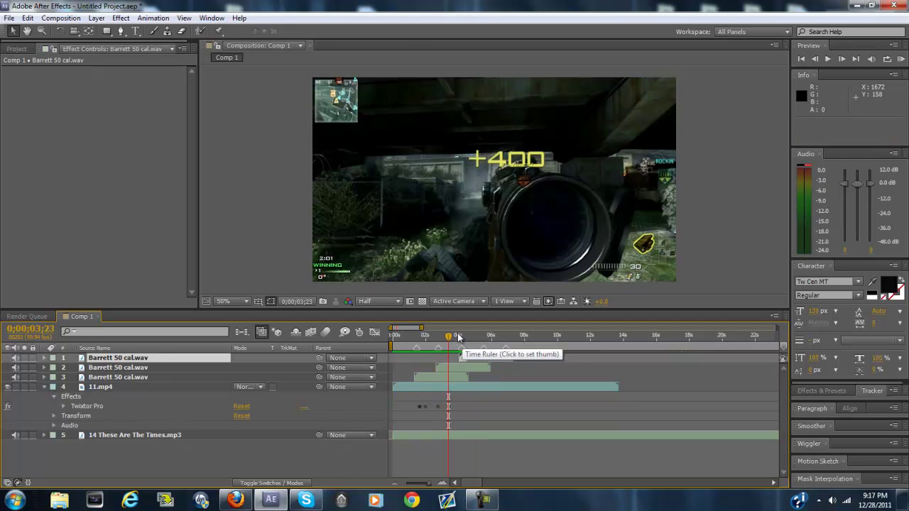
pyautogui.click(467, 359)
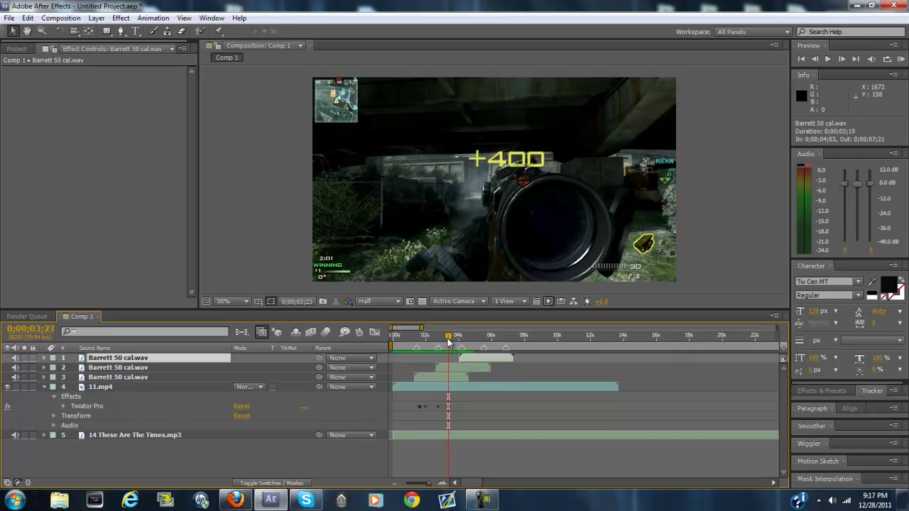
# - Inspect the paired Speed % keyframes of Twixtor Pro on 11.mp4 up close, with the playhead at 0;00;01;39, and collapse Output Control
pyautogui.moveTo(448, 342); pyautogui.dragTo(410, 411)
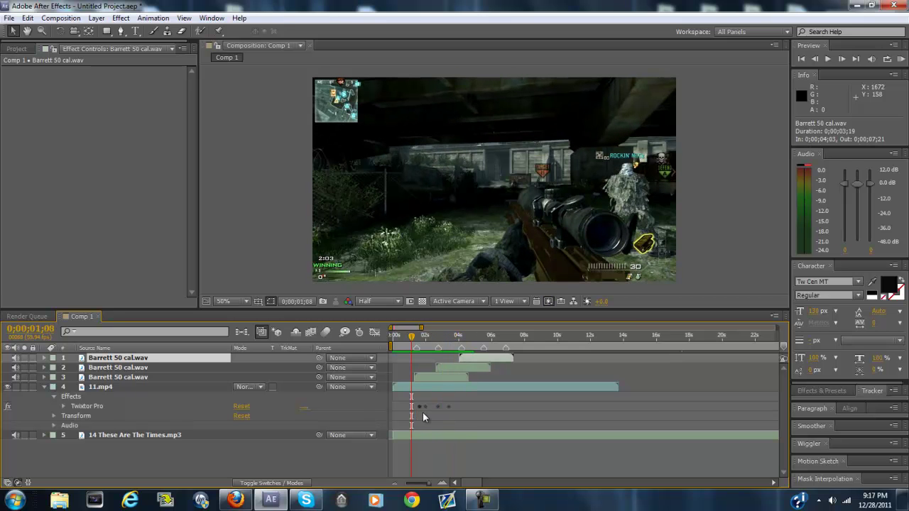
pyautogui.click(63, 407)
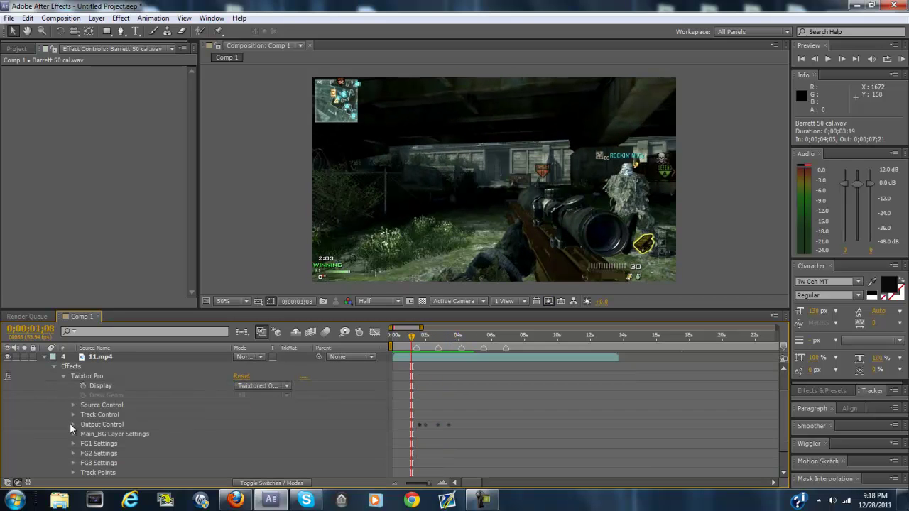
pyautogui.click(73, 424)
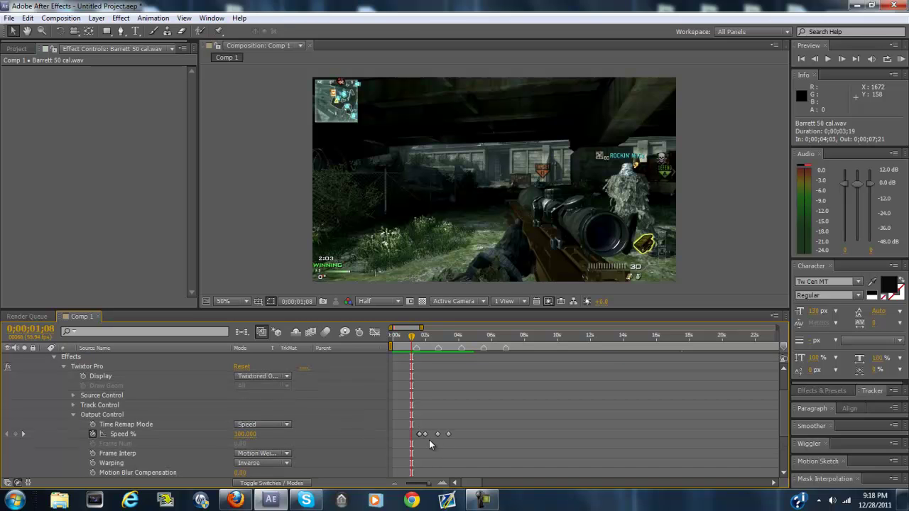
pyautogui.click(420, 334)
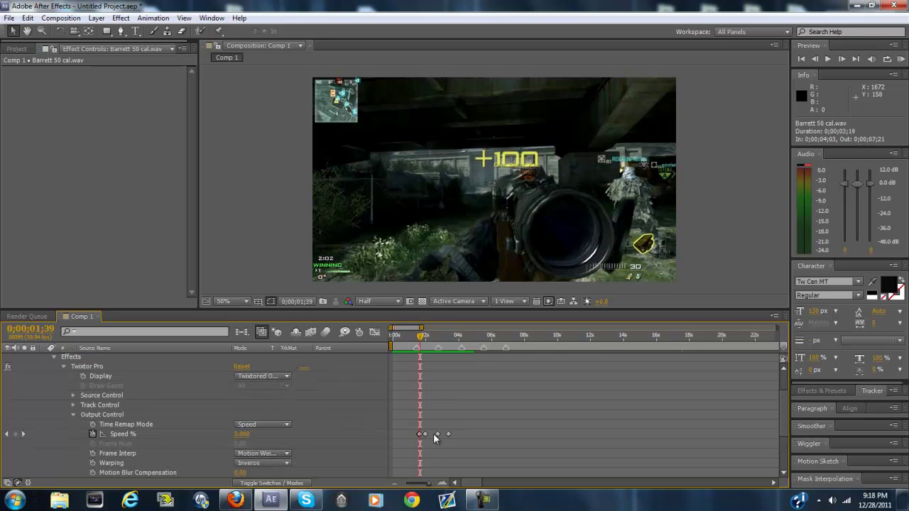
pyautogui.click(441, 484)
pyautogui.click(442, 484)
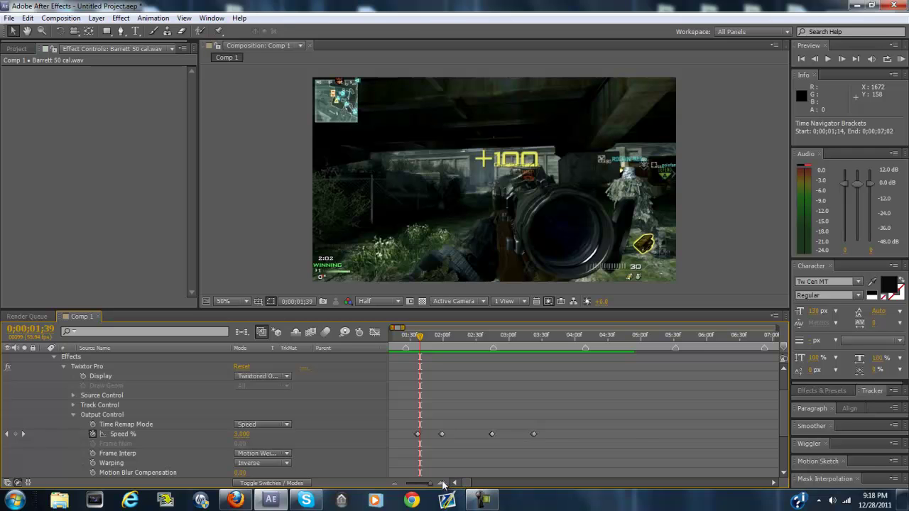
pyautogui.click(442, 483)
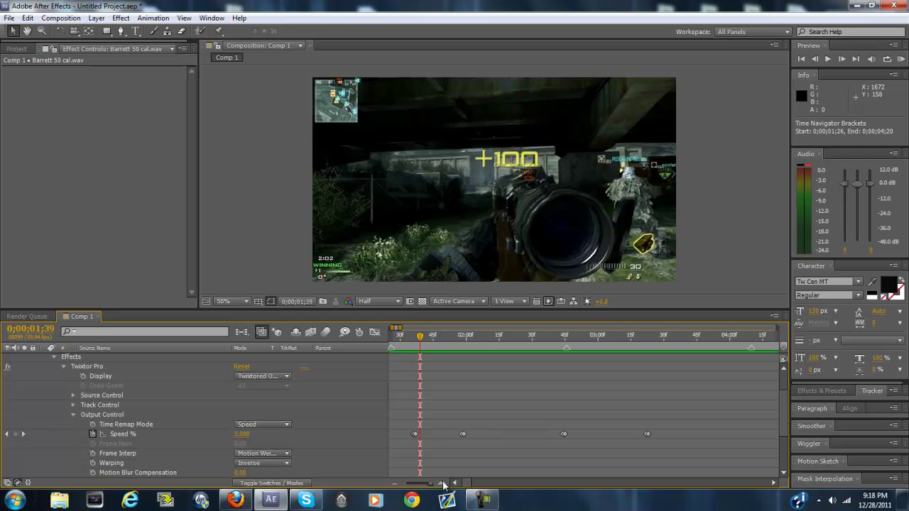
pyautogui.click(460, 435)
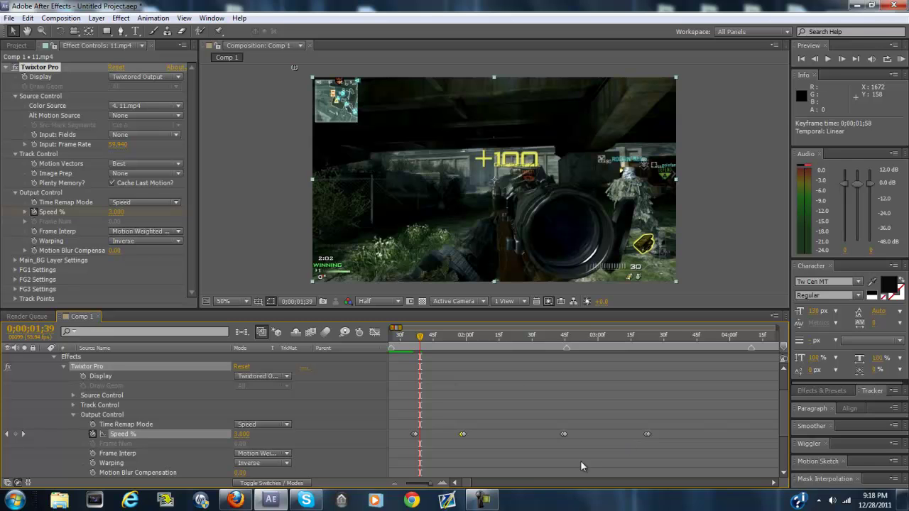
pyautogui.moveTo(430, 482); pyautogui.dragTo(423, 485)
pyautogui.click(893, 352)
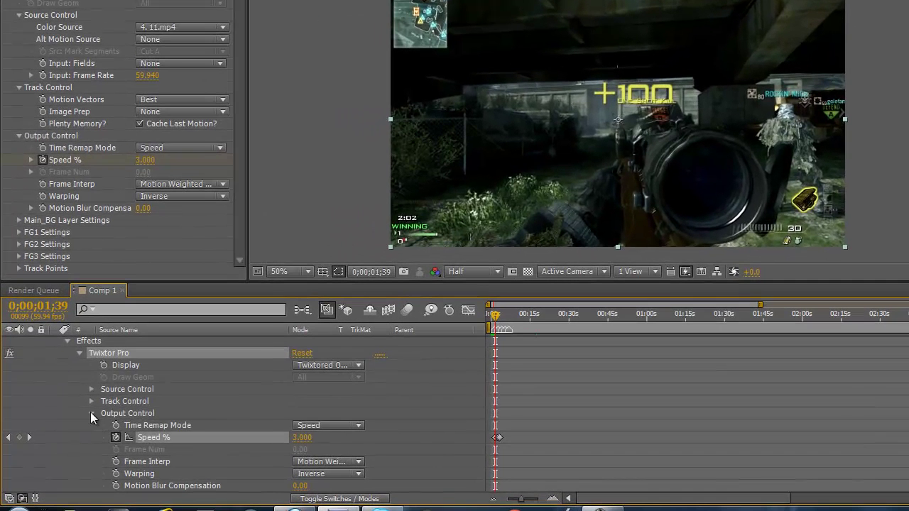
pyautogui.click(73, 415)
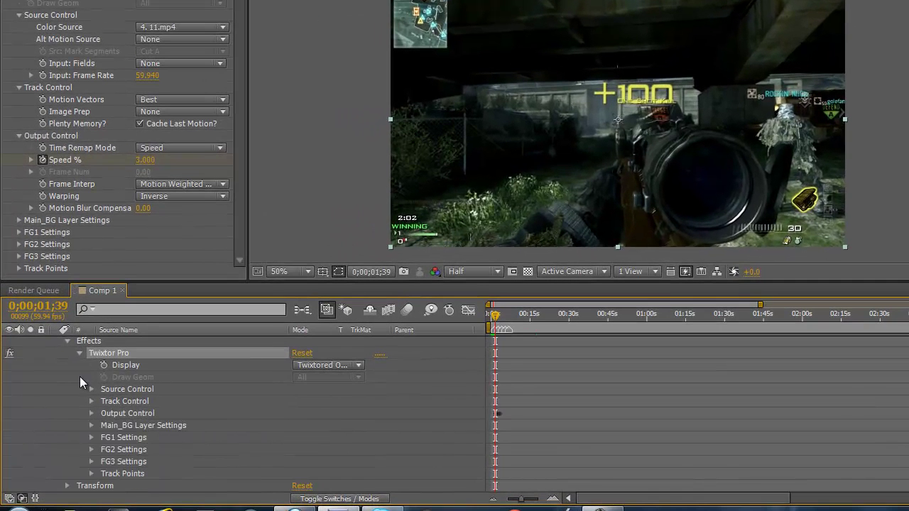
# - Collapse the Twixtor Pro settings, the Effects group and the whole 11.mp4 layer
pyautogui.click(80, 353)
pyautogui.click(66, 389)
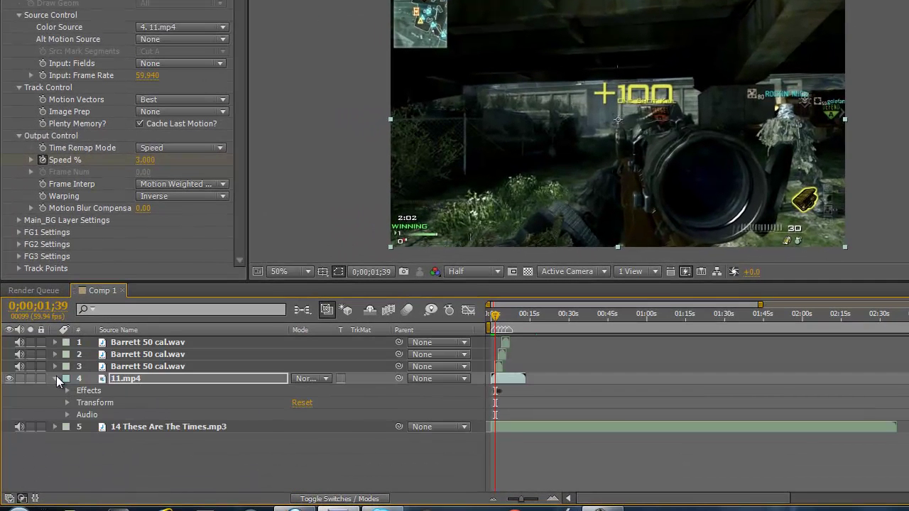
pyautogui.click(56, 378)
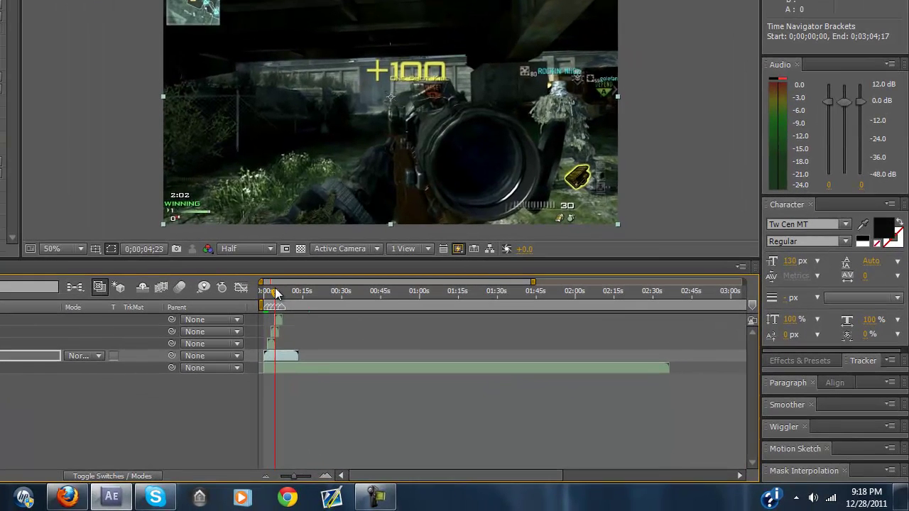
# - Examine the 11.mp4 frames from about 0;00;02;36 to 0;00;06;51 against the beat markers and the staggered Barrett sound layers
pyautogui.click(337, 311)
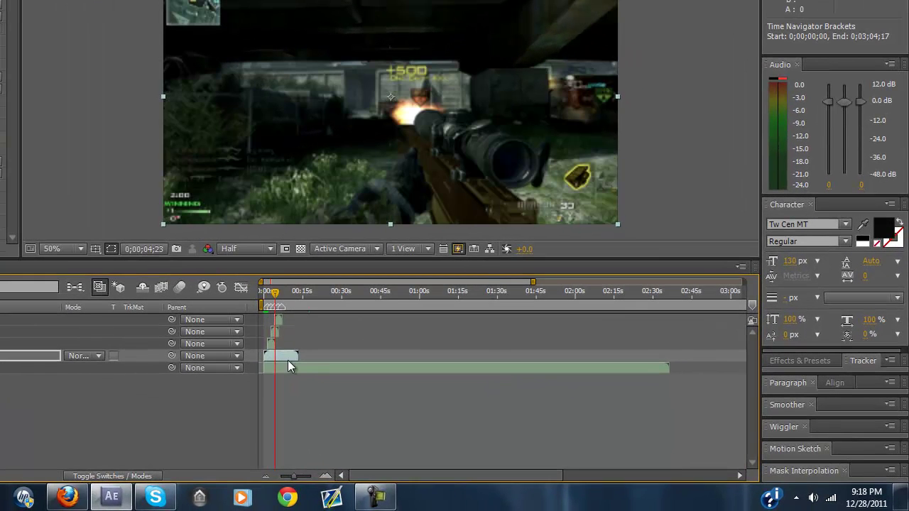
pyautogui.click(325, 477)
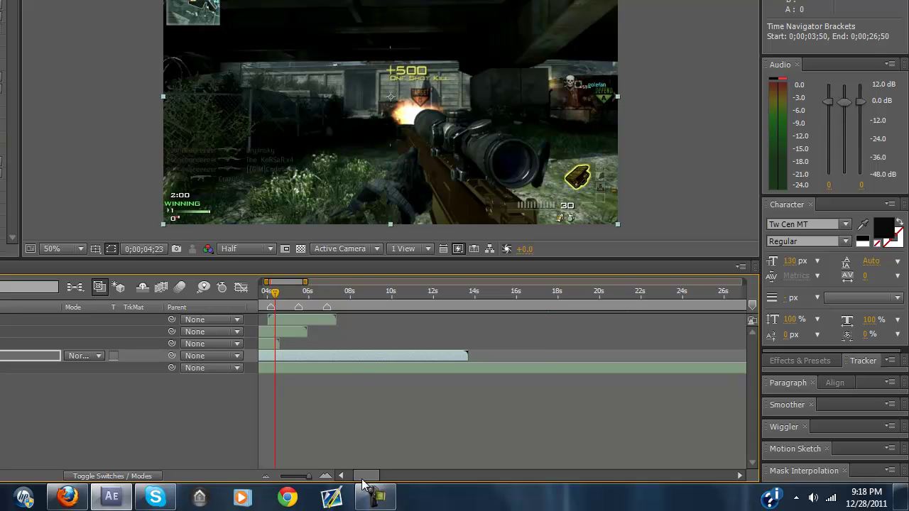
pyautogui.moveTo(362, 480); pyautogui.dragTo(350, 476)
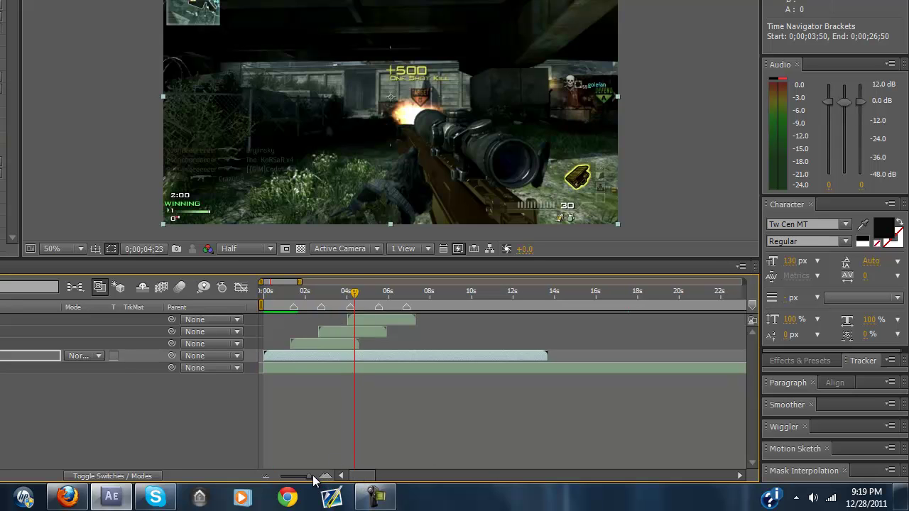
pyautogui.moveTo(308, 477); pyautogui.dragTo(304, 484)
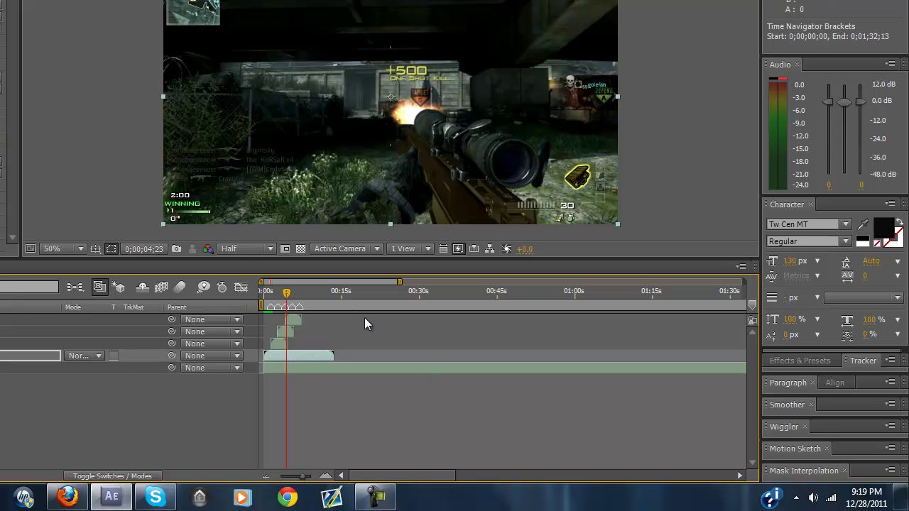
pyautogui.moveTo(371, 506)
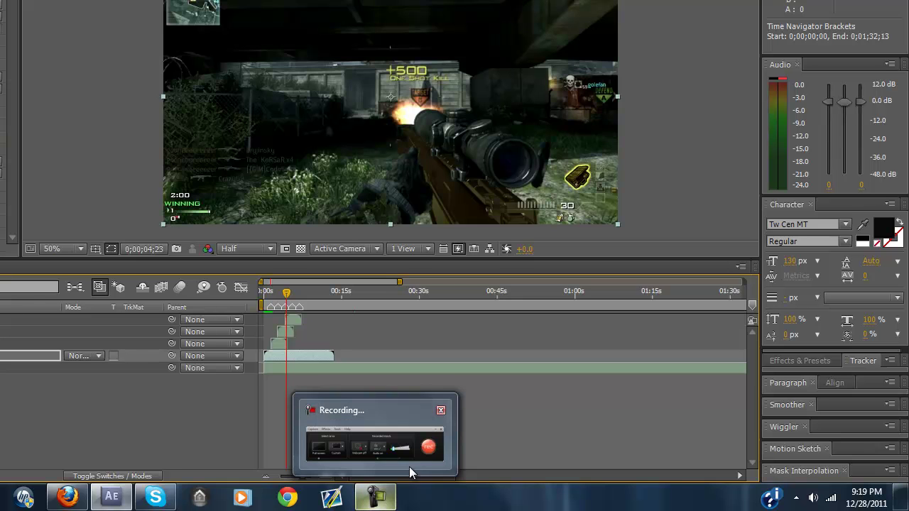
pyautogui.click(279, 294)
pyautogui.moveTo(279, 296); pyautogui.dragTo(277, 295)
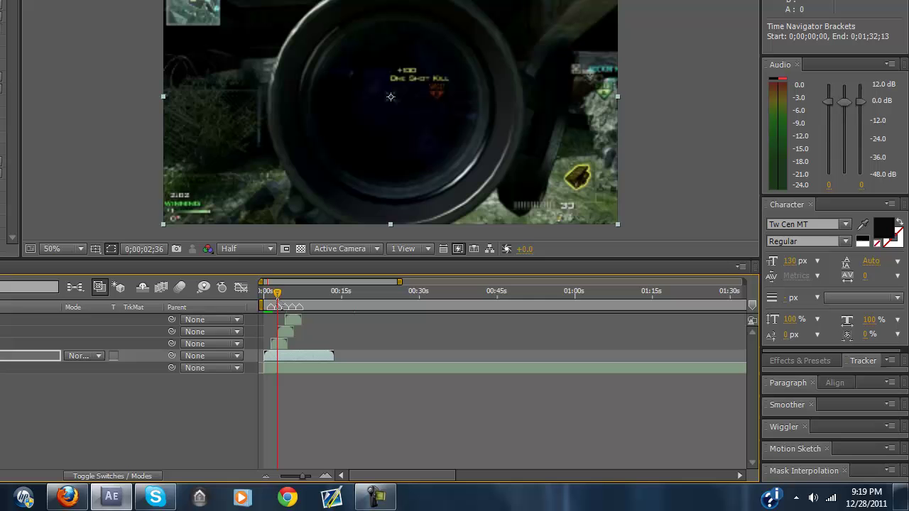
pyautogui.click(282, 295)
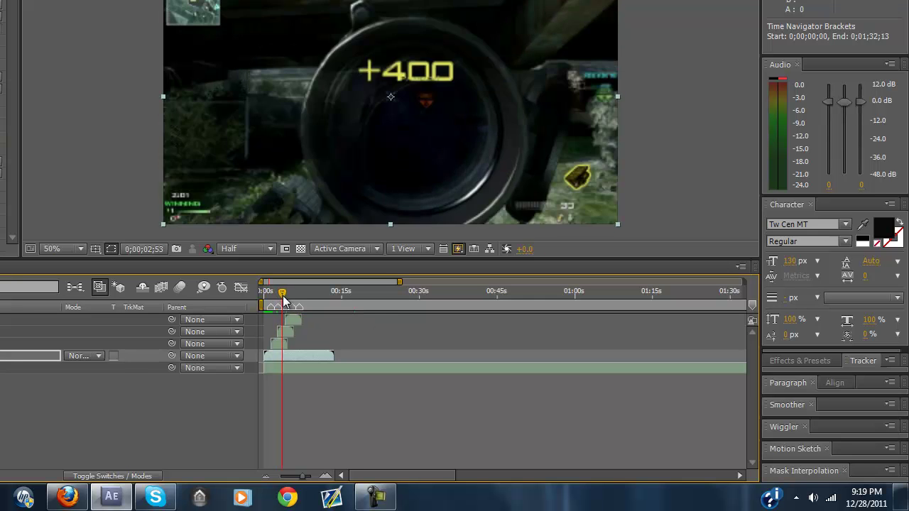
pyautogui.click(288, 296)
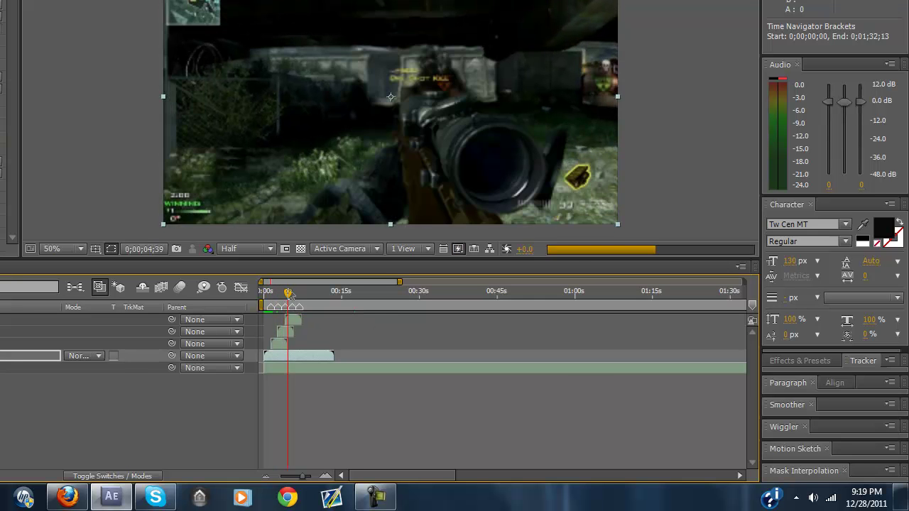
pyautogui.click(293, 294)
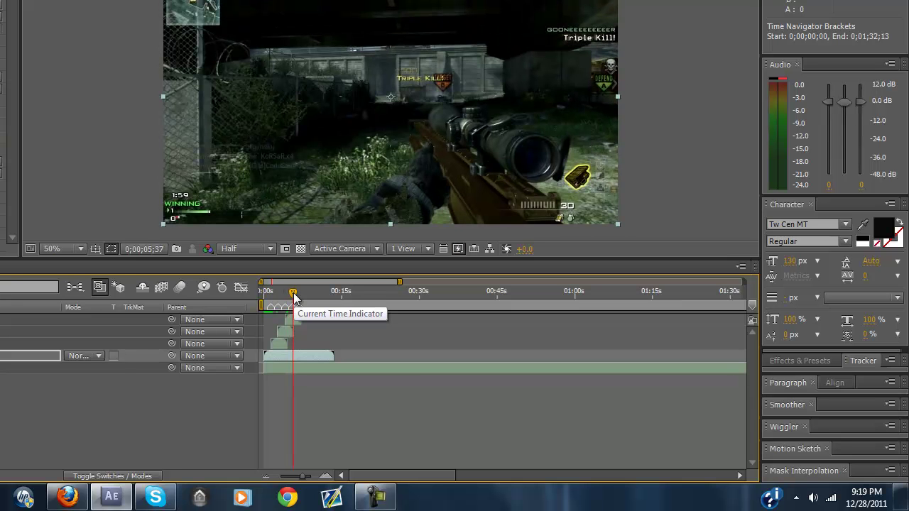
pyautogui.click(296, 297)
pyautogui.click(298, 299)
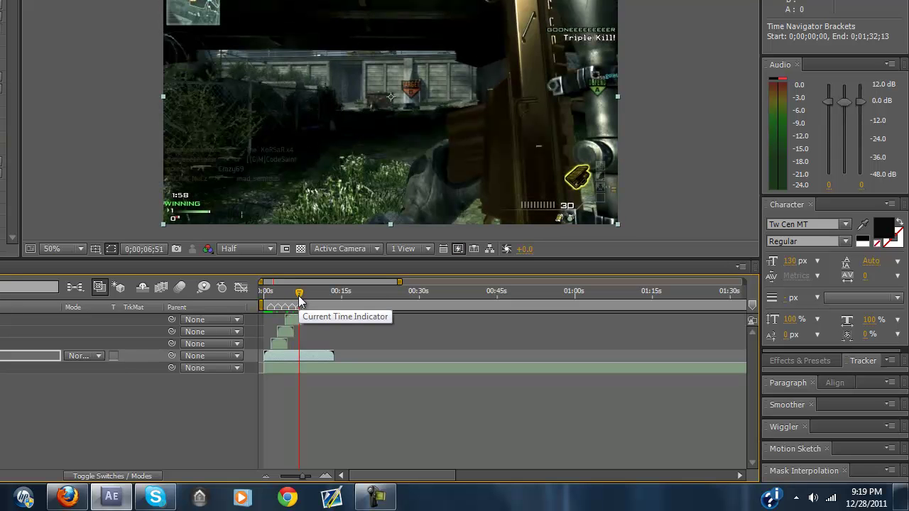
pyautogui.click(760, 43)
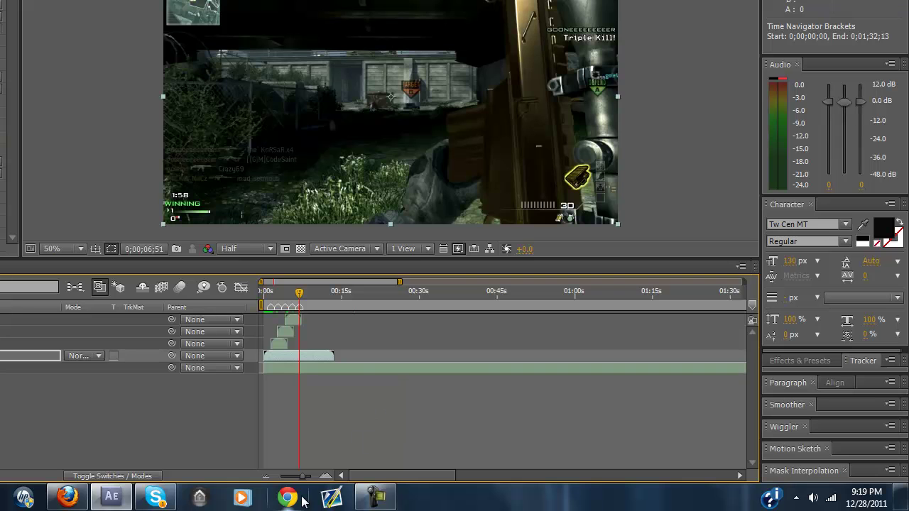
pyautogui.moveTo(303, 476); pyautogui.dragTo(305, 480)
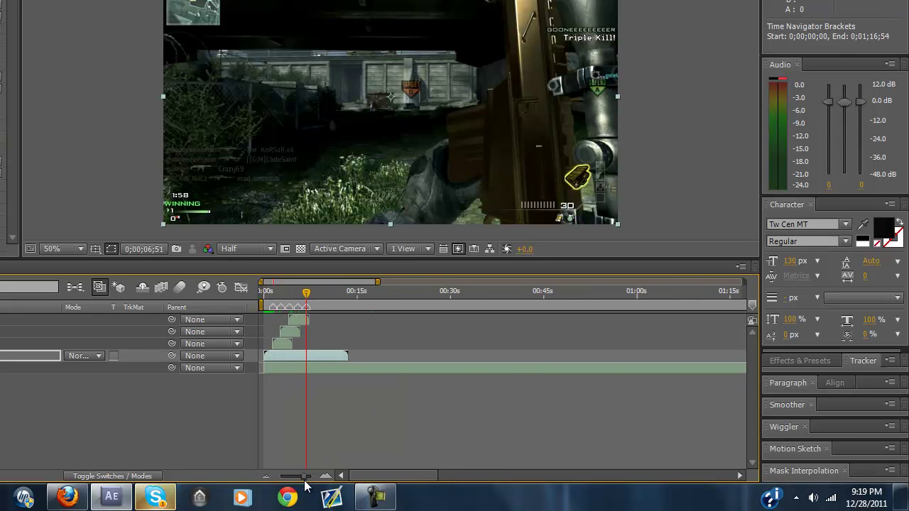
pyautogui.moveTo(153, 495)
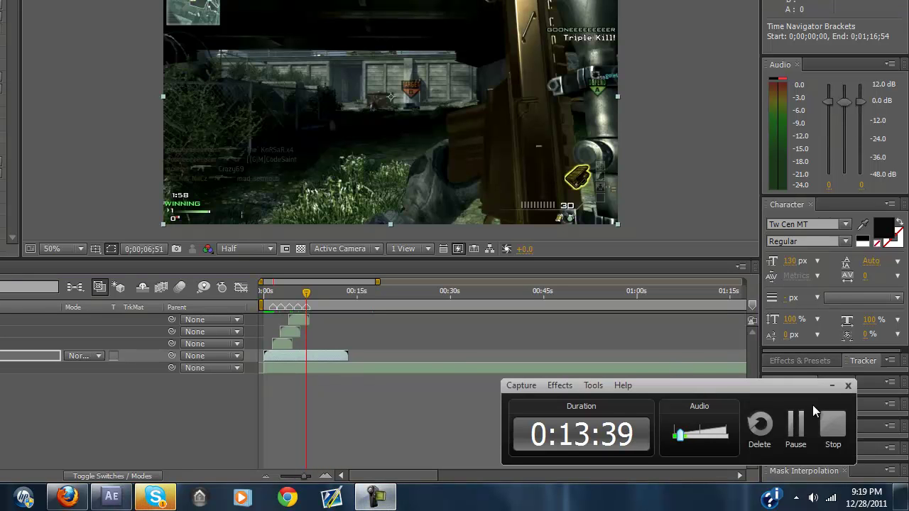
pyautogui.moveTo(788, 383); pyautogui.dragTo(671, 401)
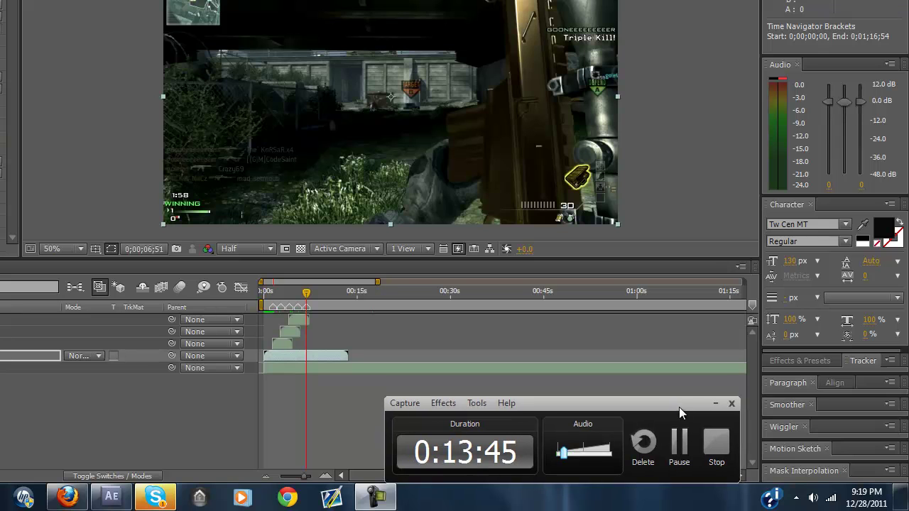